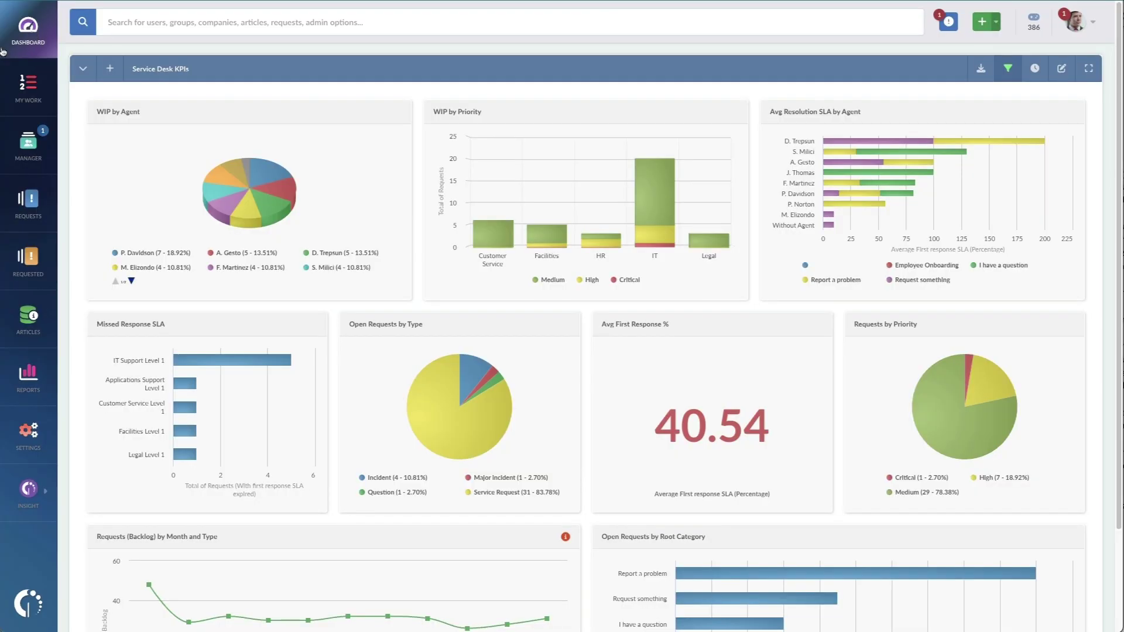
left_click(29, 434)
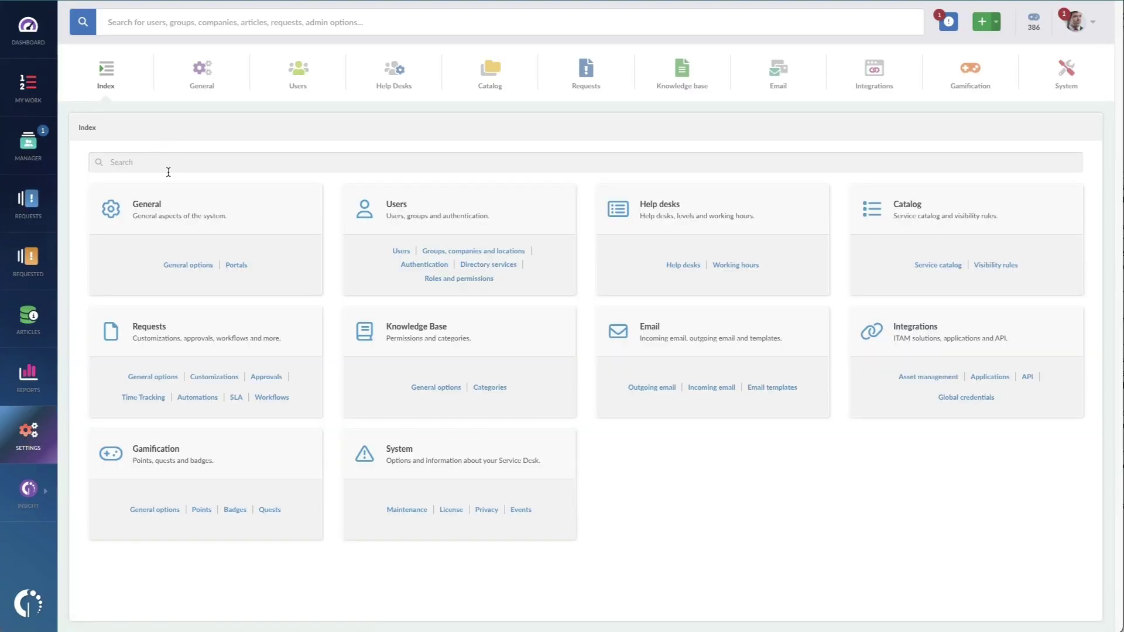
type("wo")
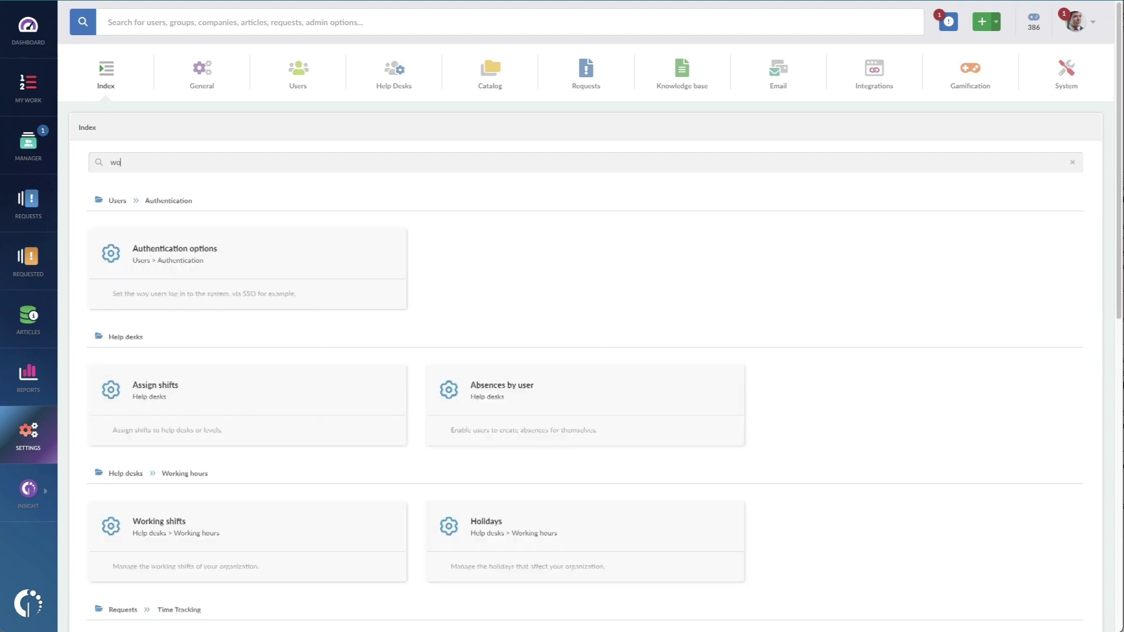
type("rkflow")
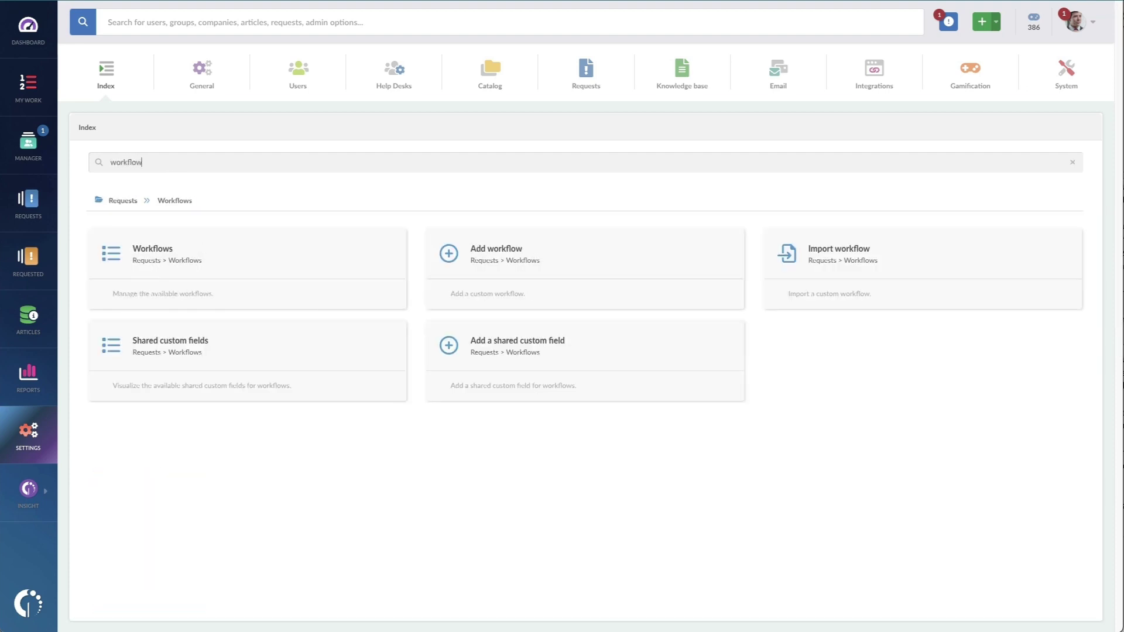
key("ctrl+a")
key("BackSpace")
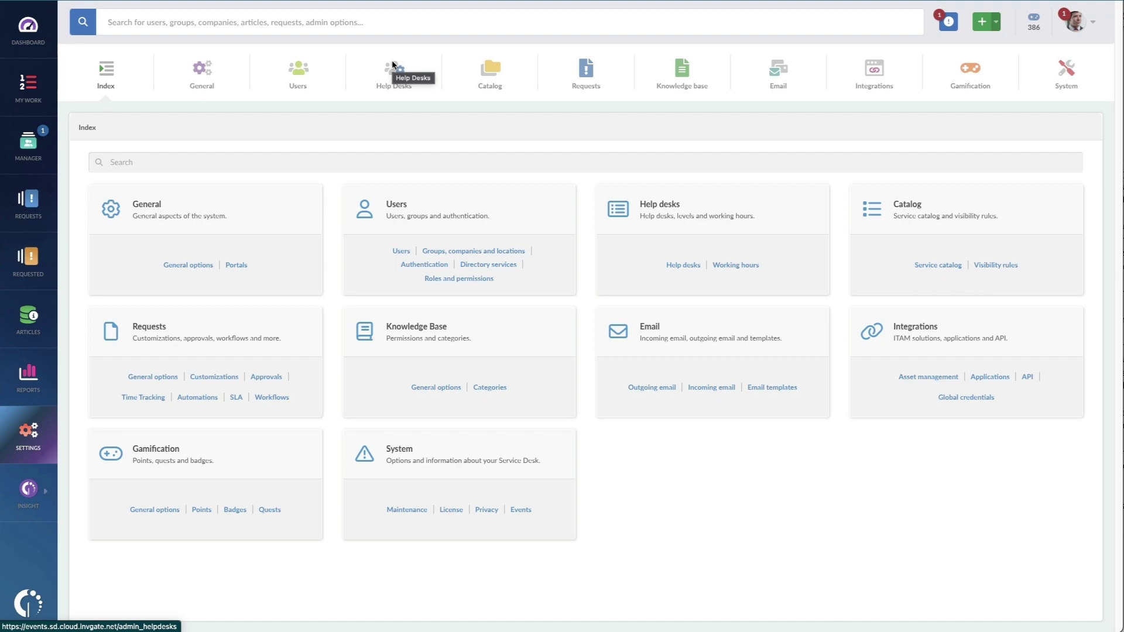
Review the General options and Portals settings, then bring up the Users list
left_click(193, 67)
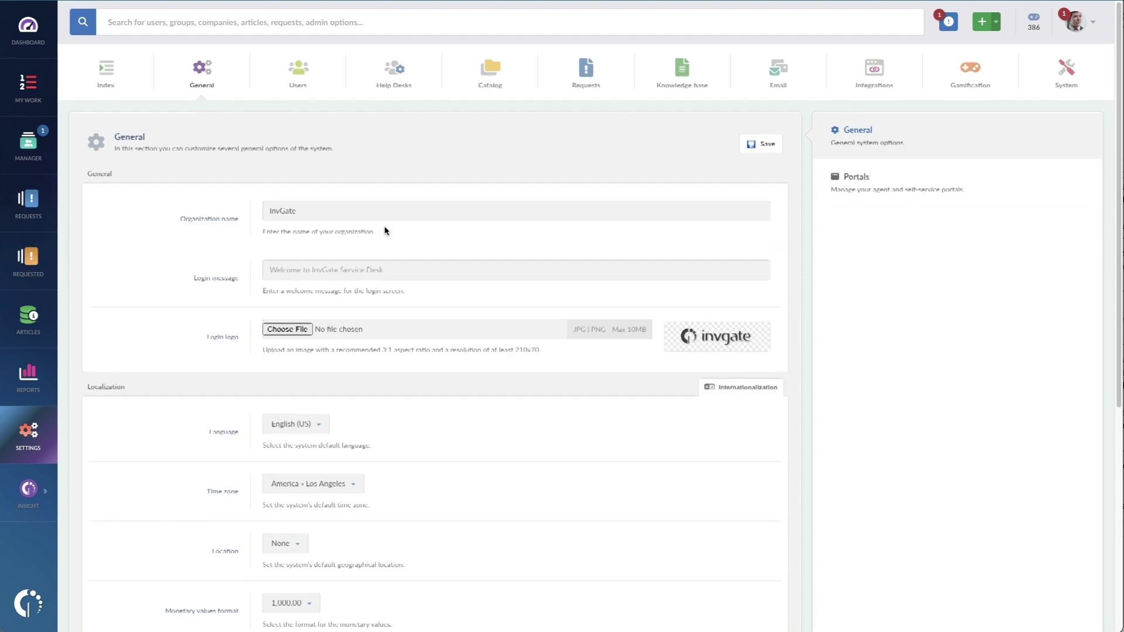
scroll(384, 226, "down", 3)
scroll(384, 226, "down", 5)
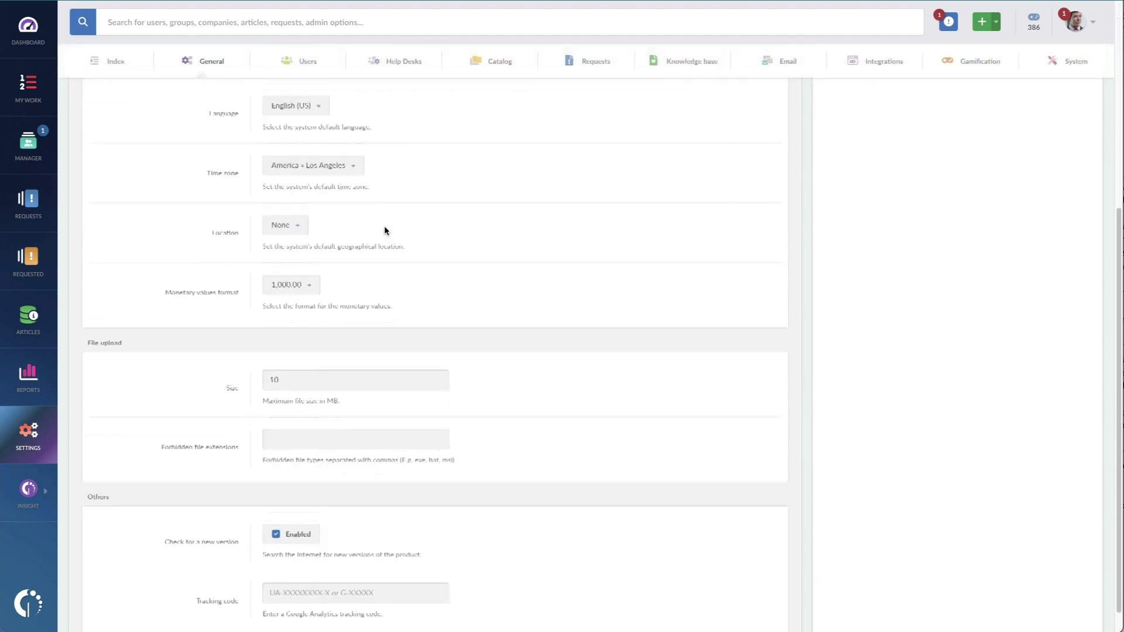
scroll(383, 226, "up", 4)
scroll(384, 226, "up", 4)
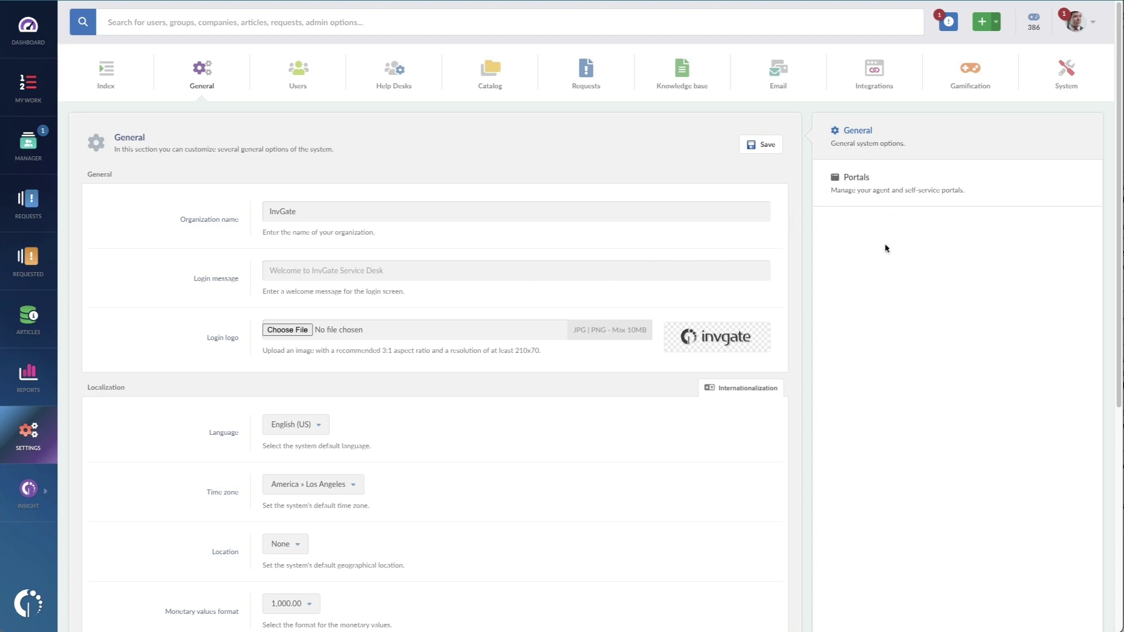
left_click(883, 181)
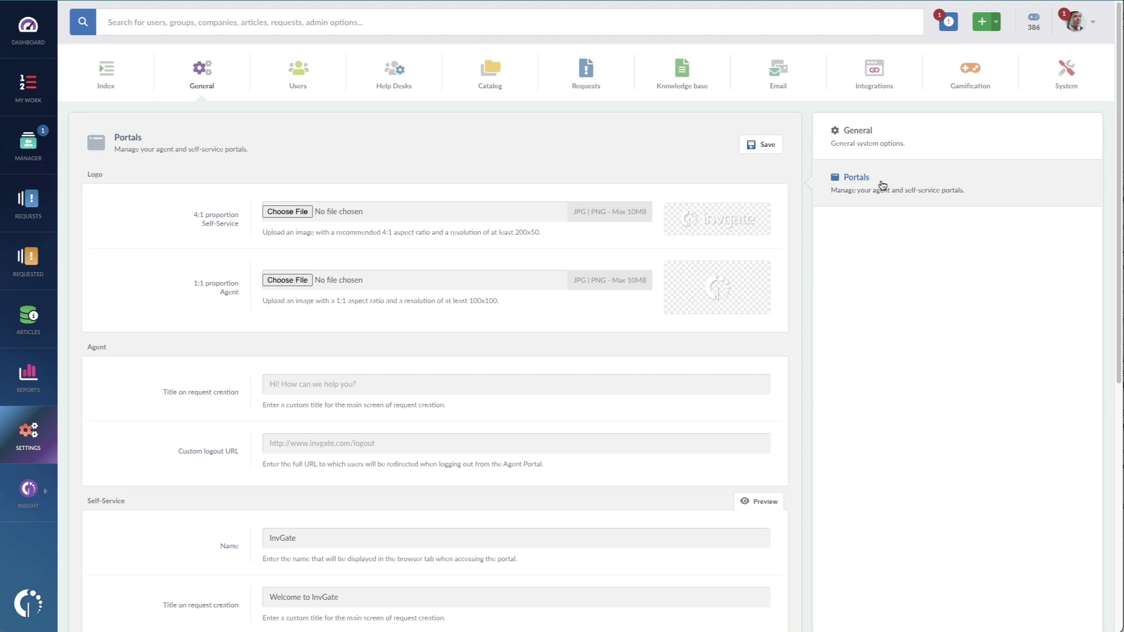
left_click(298, 74)
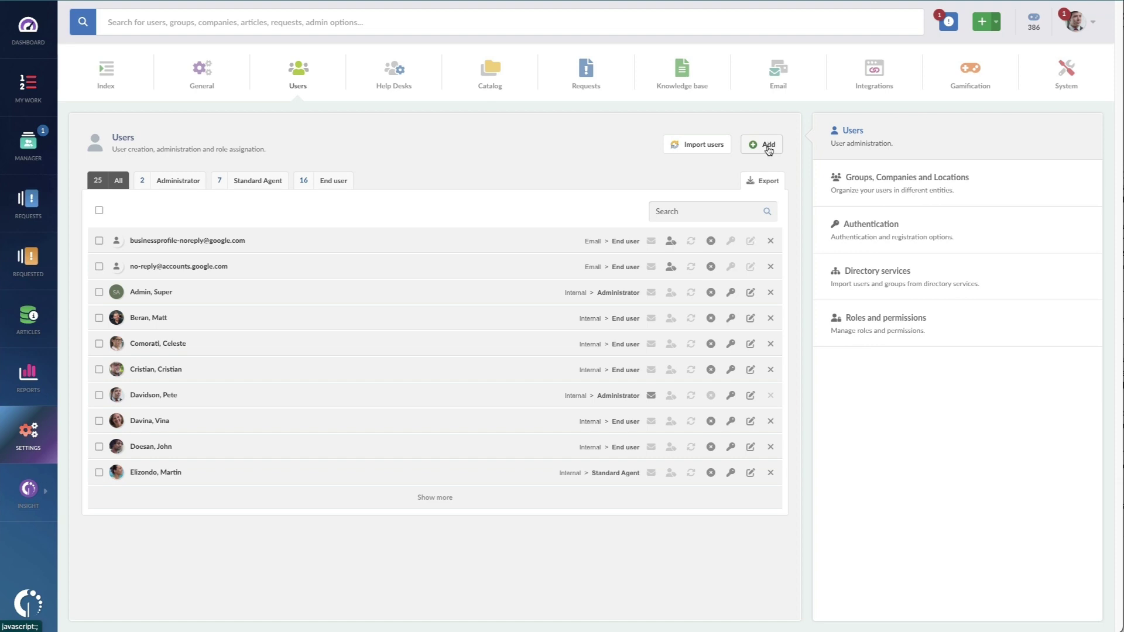
Review Authentication, then Groups, Companies and Locations, then Roles and permissions
left_click(906, 231)
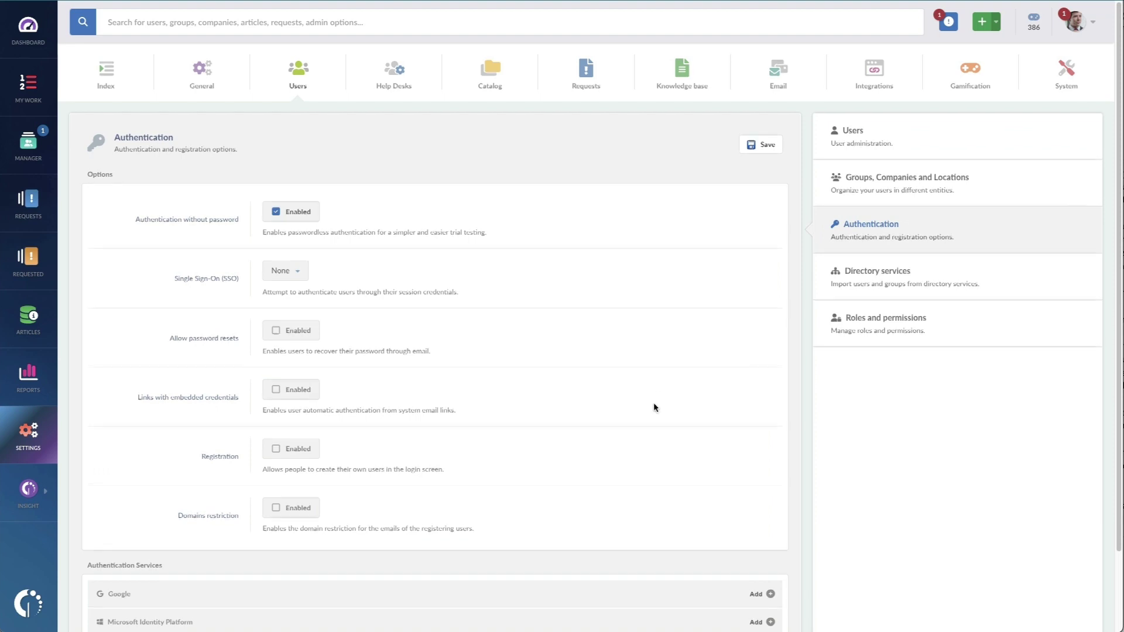
scroll(654, 403, "down", 3)
scroll(654, 403, "down", 2)
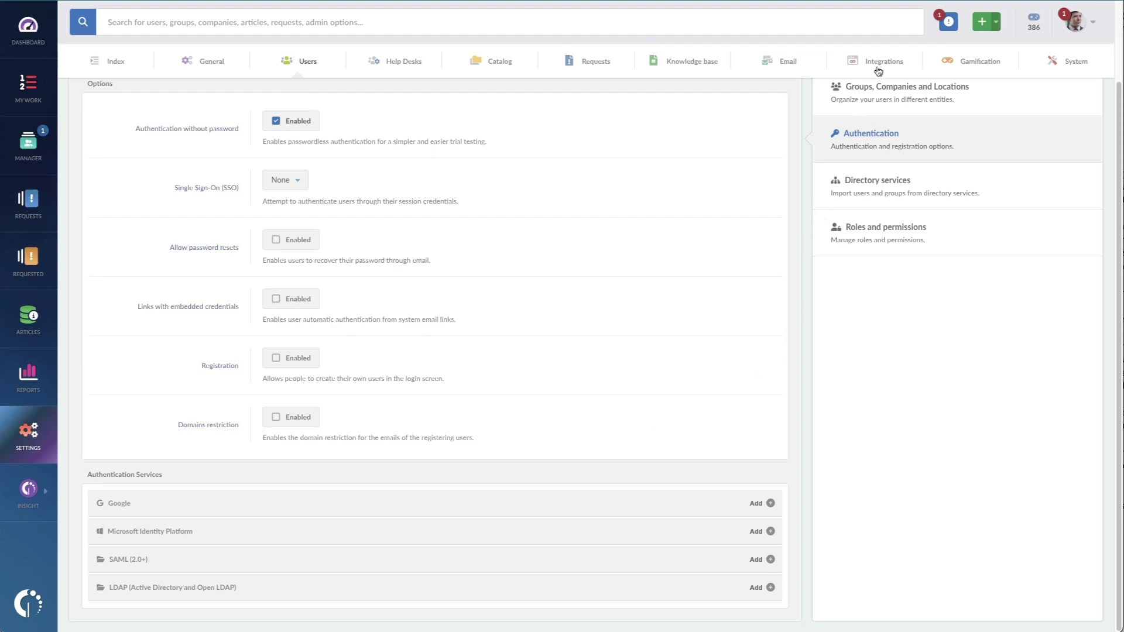
left_click(882, 105)
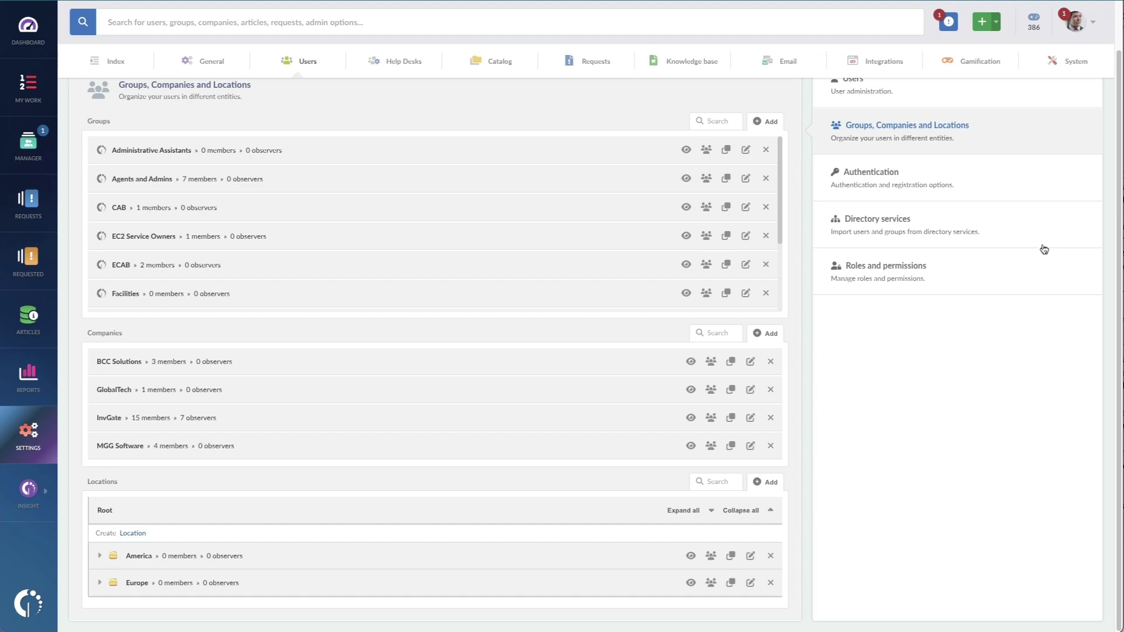
left_click(1028, 263)
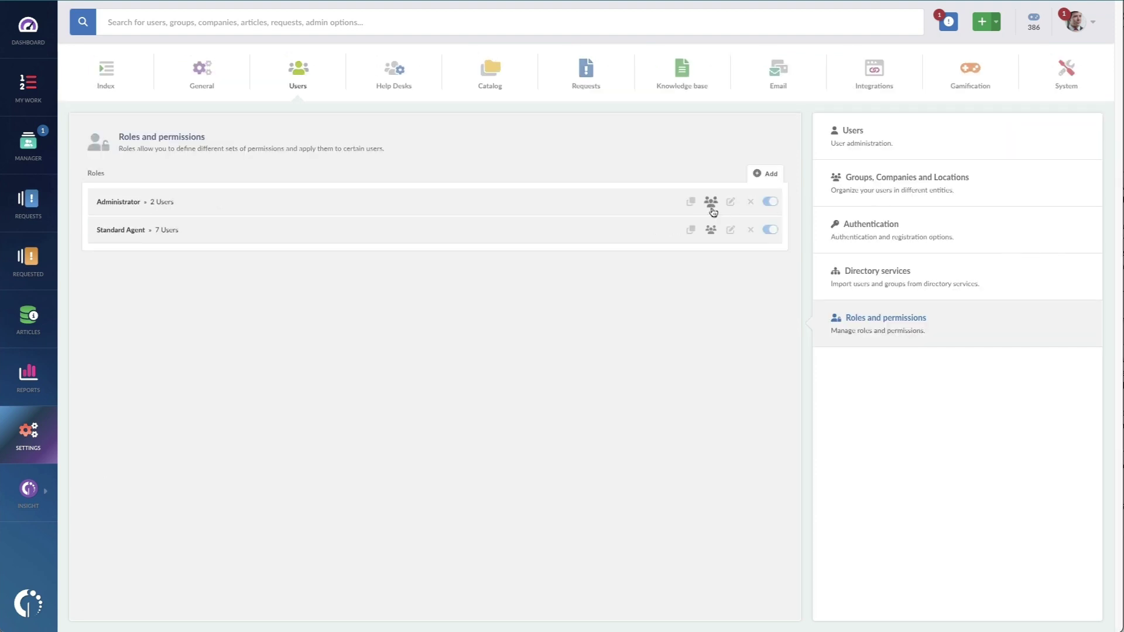
Start a new role to see grantable permissions, then move to Help Desks settings
left_click(763, 174)
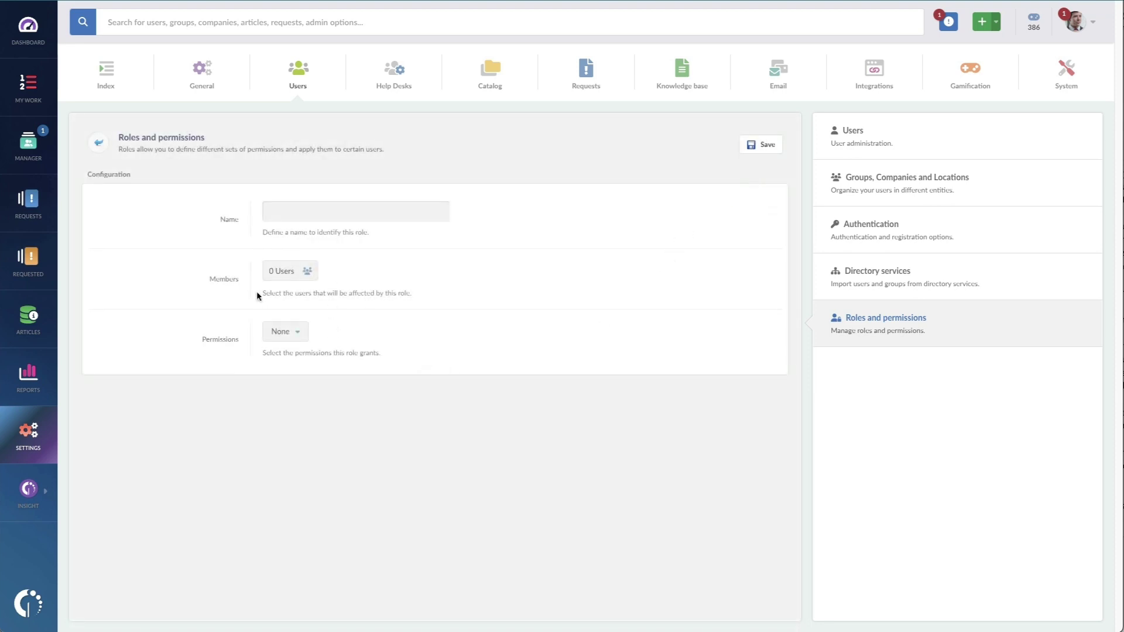
left_click(286, 330)
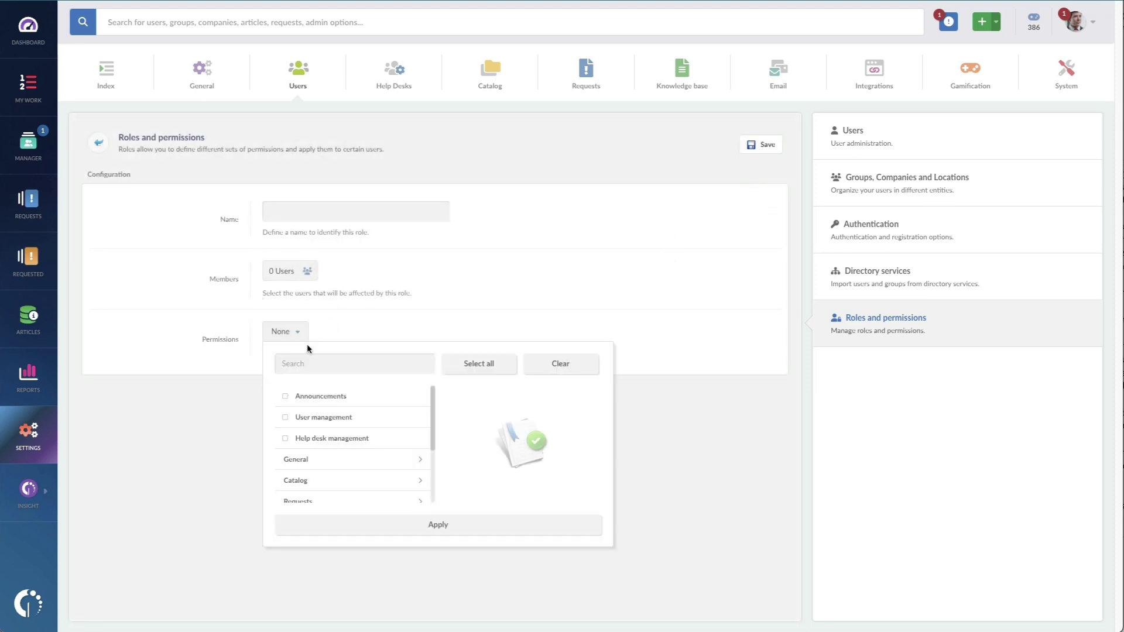
scroll(316, 408, "down", 3)
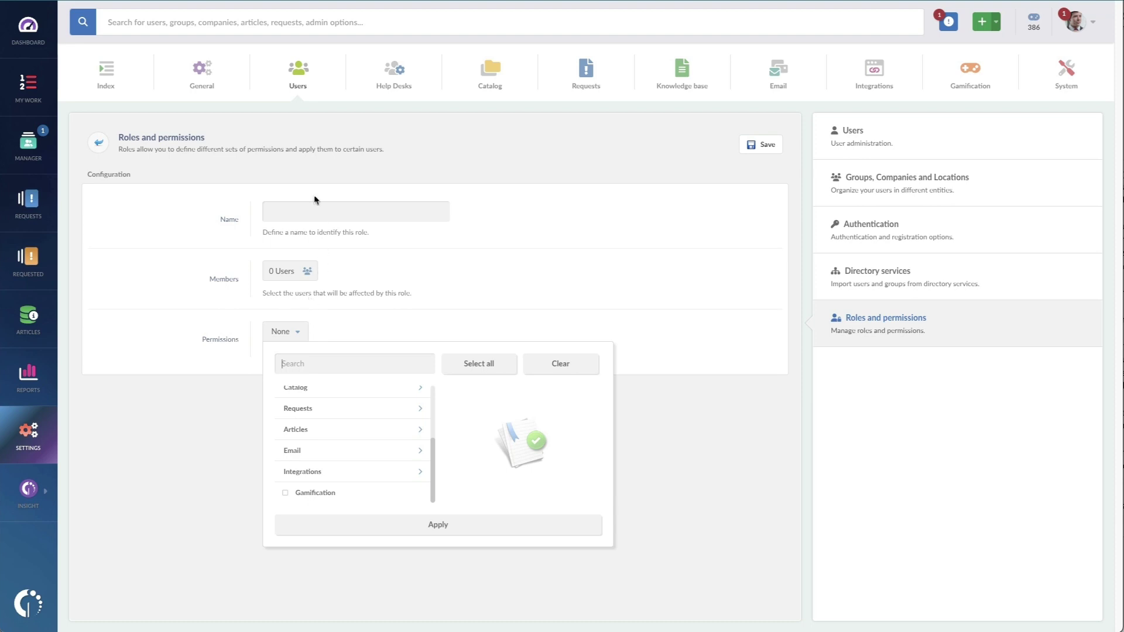
left_click(393, 84)
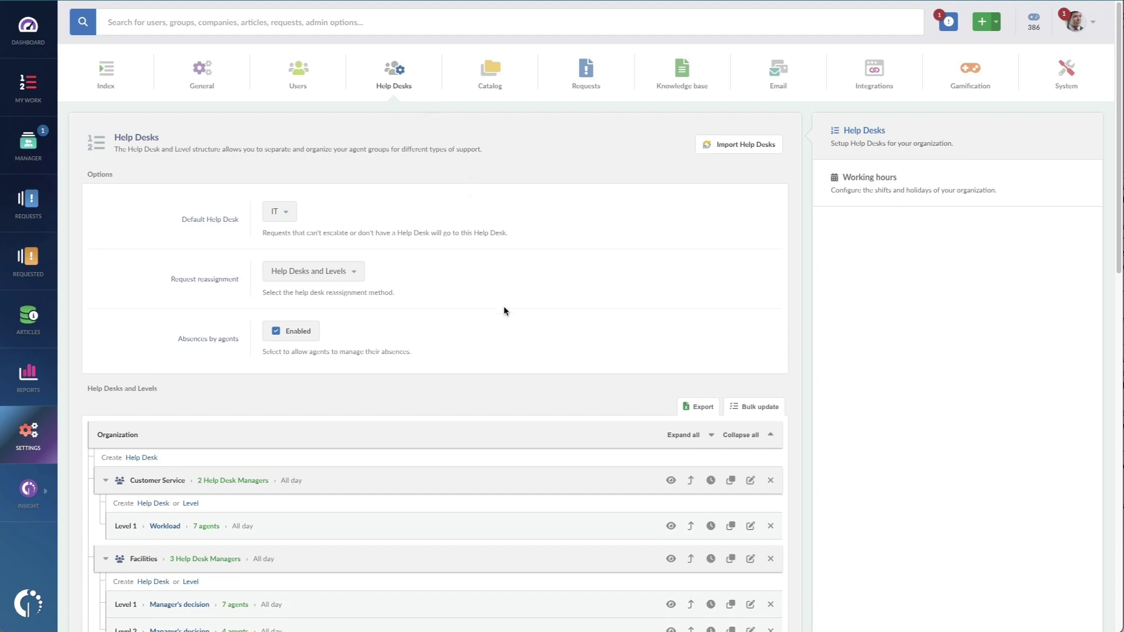
scroll(503, 306, "down", 1)
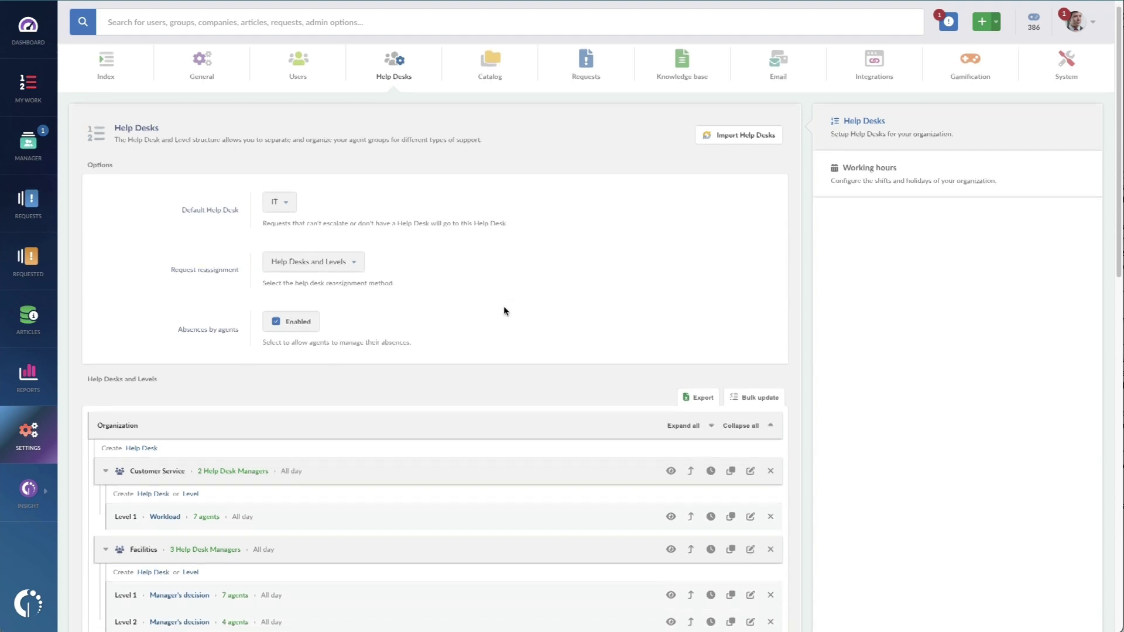
scroll(502, 306, "down", 3)
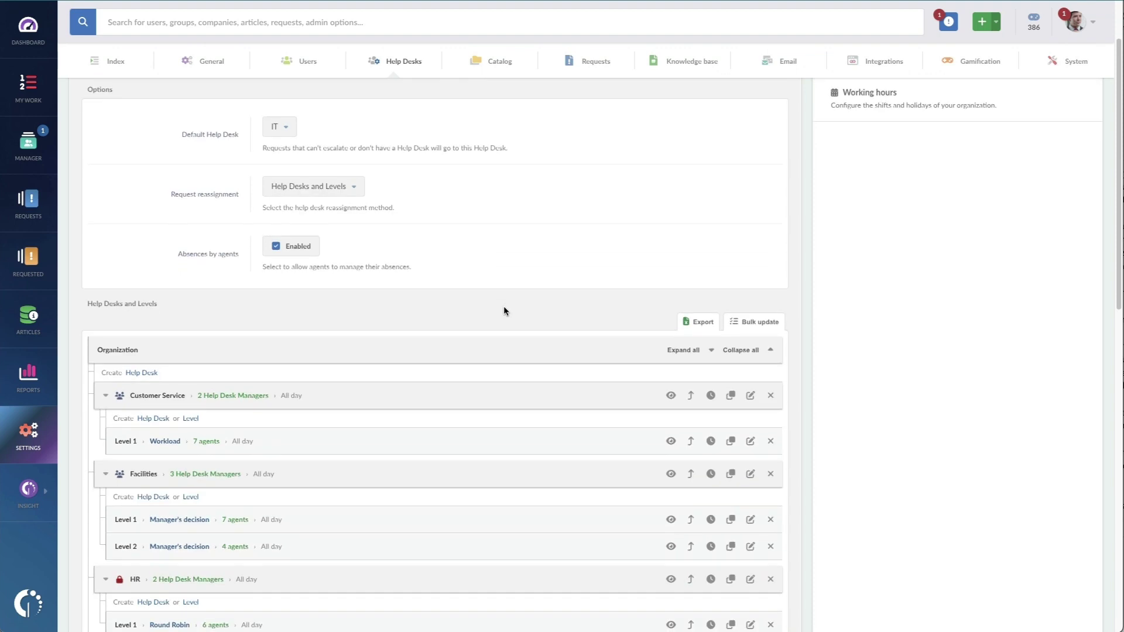
scroll(502, 306, "down", 1)
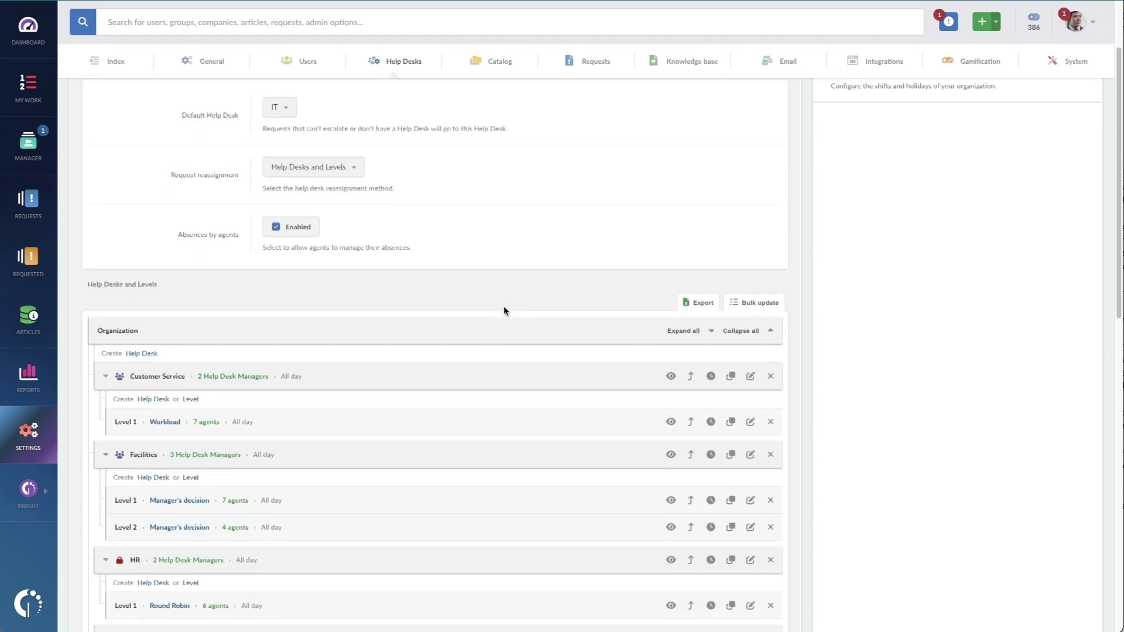
Collapse the help desks, expand IT and Applications Support, and edit its Level 1
left_click(751, 332)
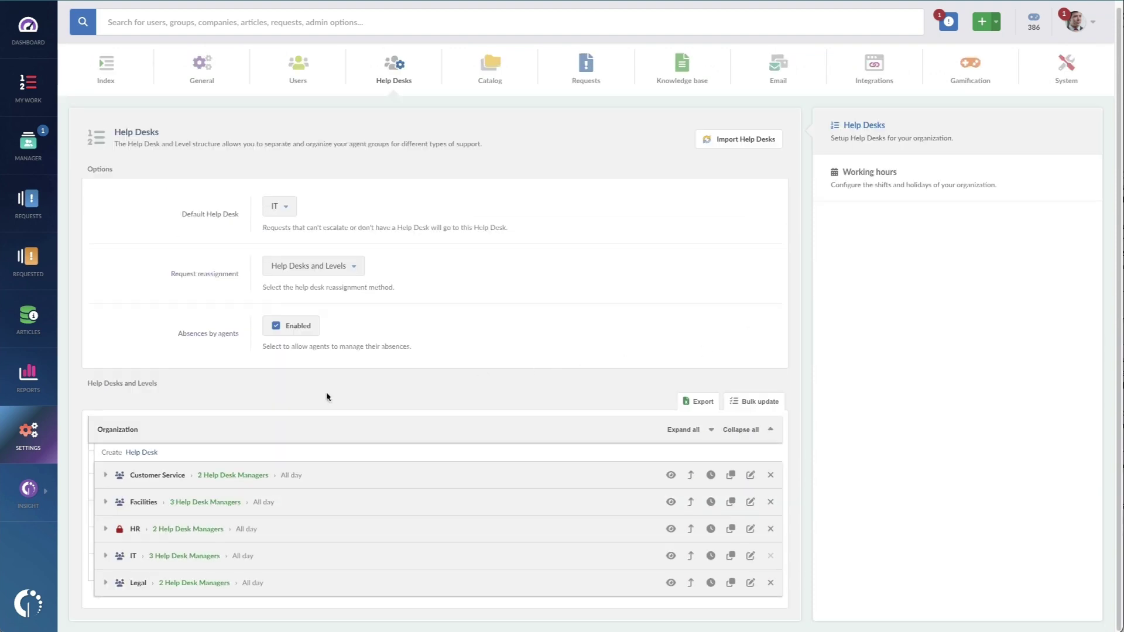
left_click(106, 556)
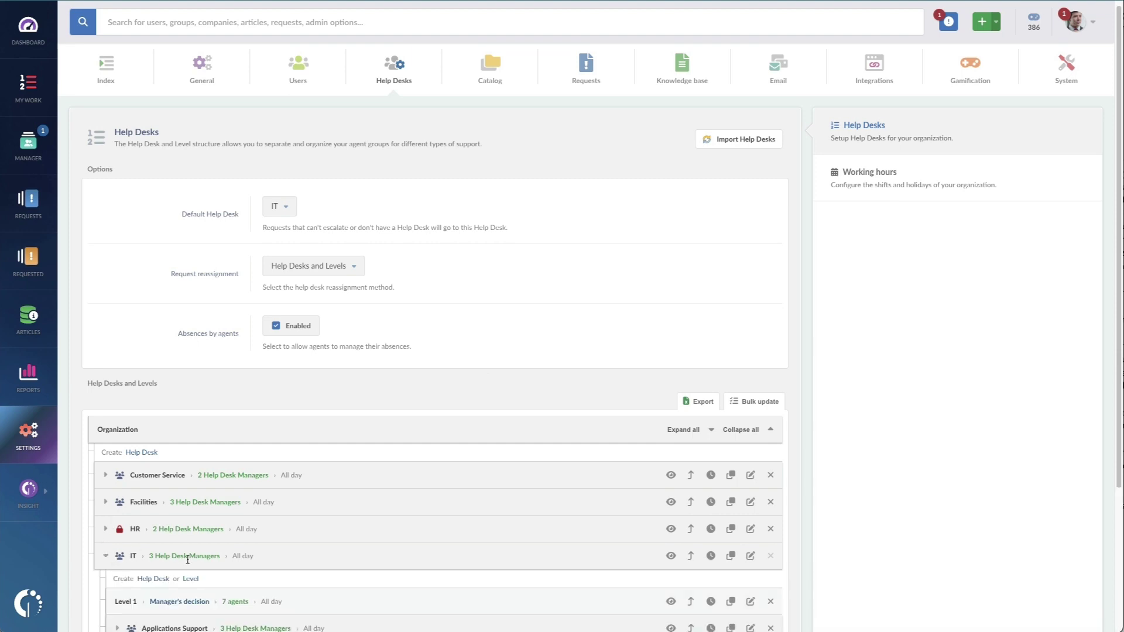
scroll(186, 561, "down", 2)
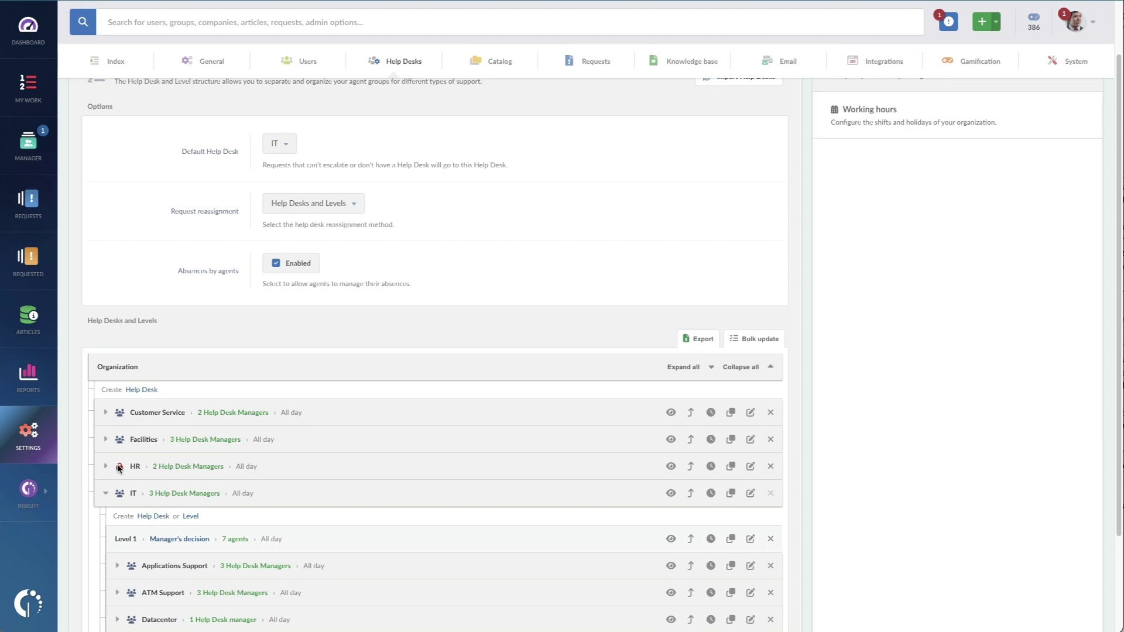
mouse_move(120, 529)
scroll(305, 471, "down", 3)
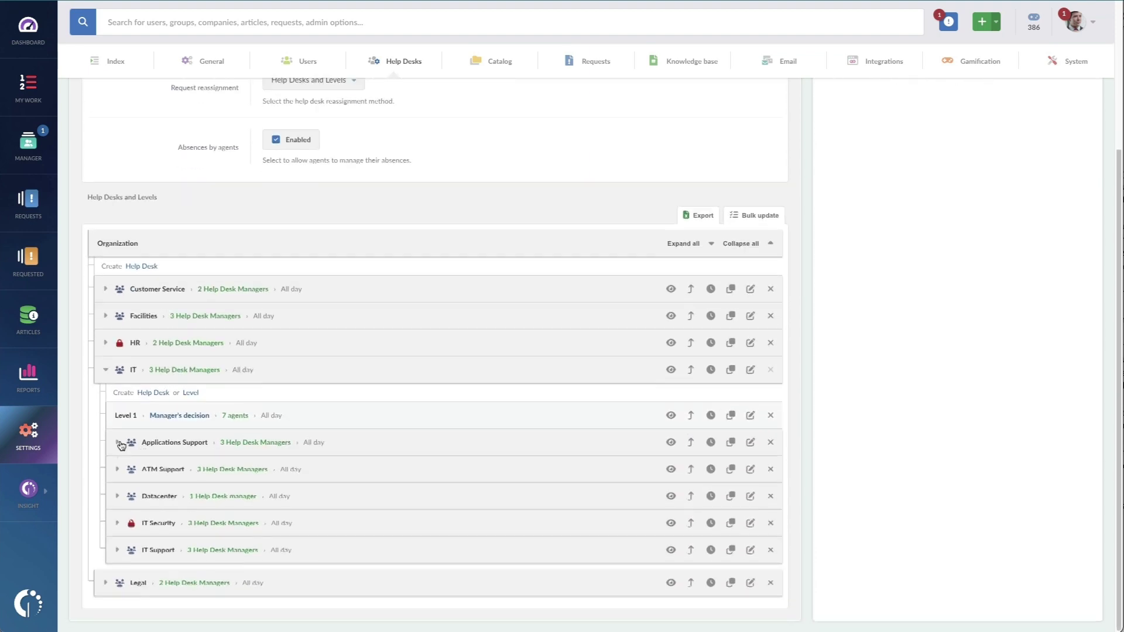
left_click(120, 445)
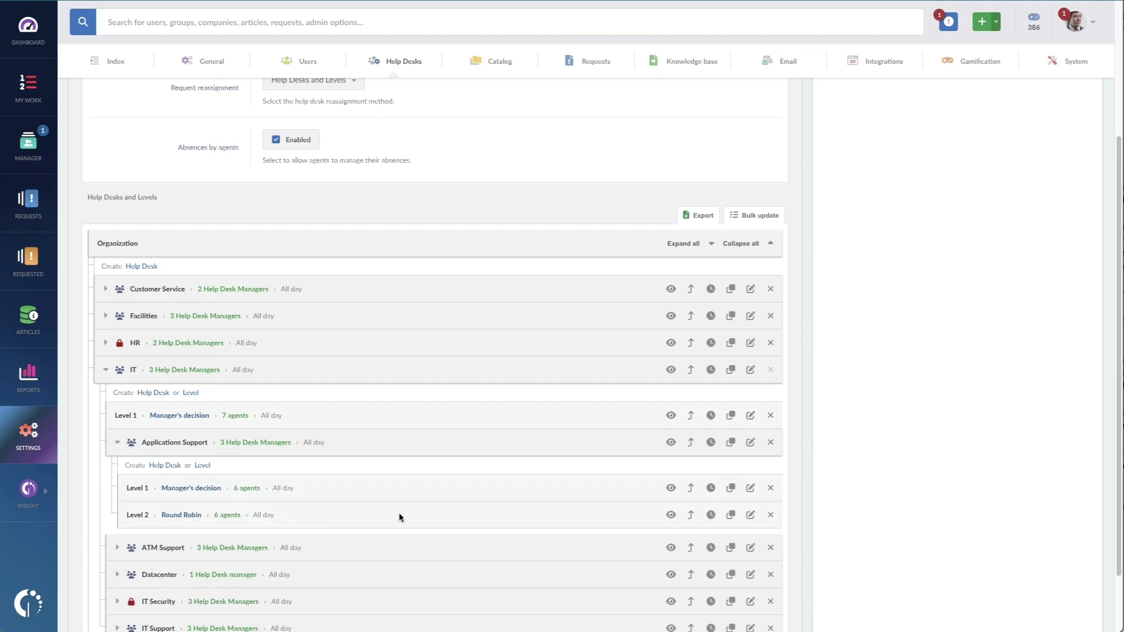
left_click(749, 488)
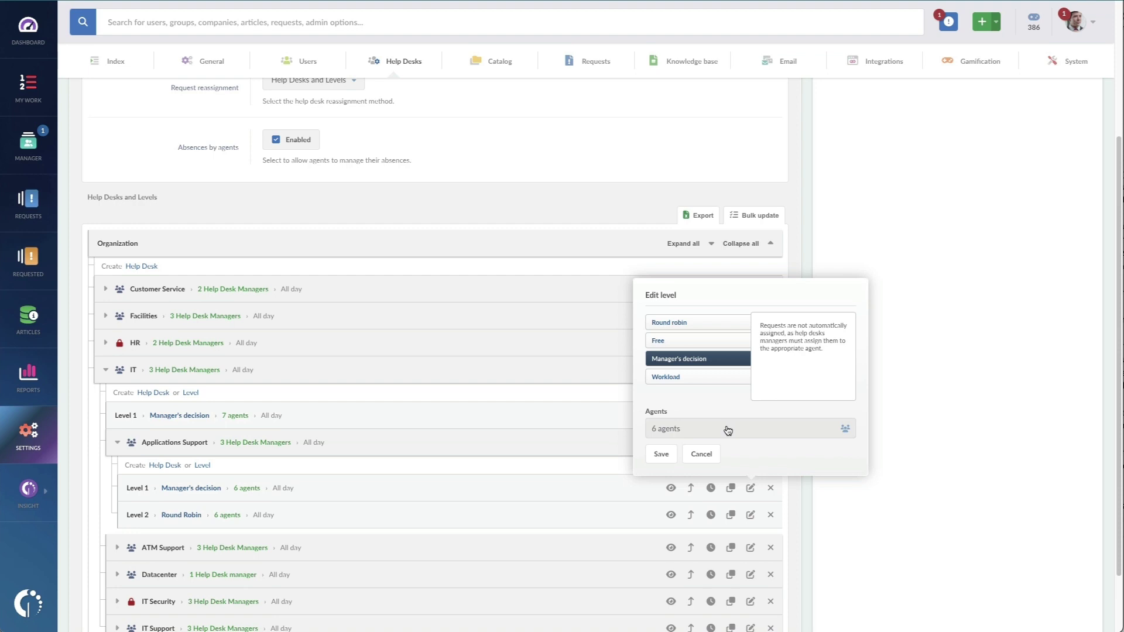
scroll(981, 380, "up", 5)
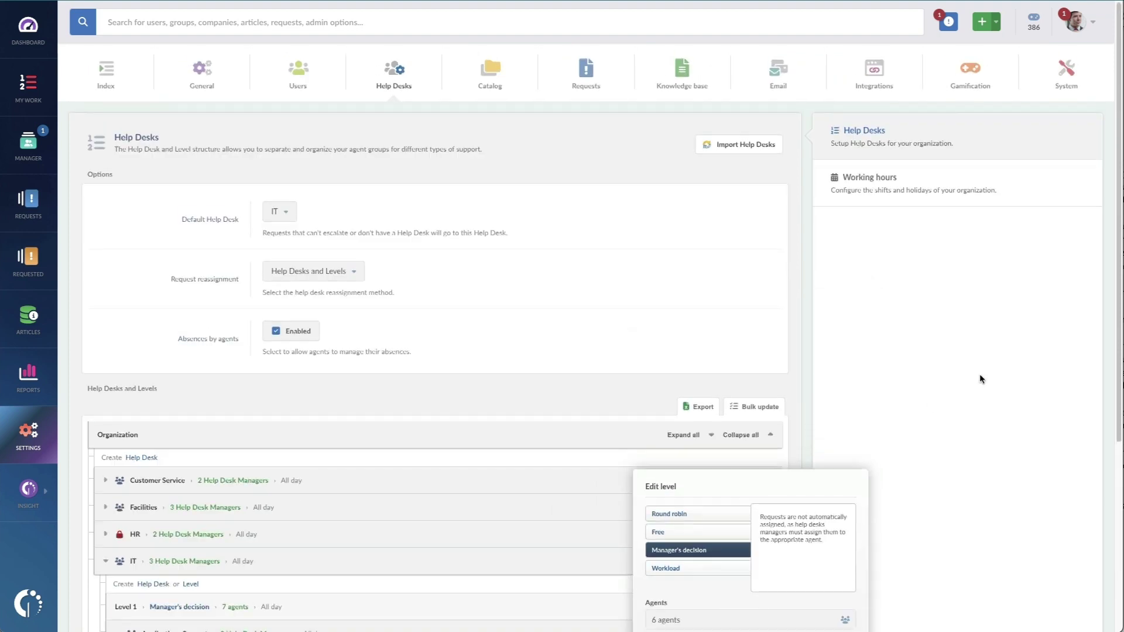
Review the empty Working hours shifts and holidays, then go to the Service Catalog
left_click(892, 174)
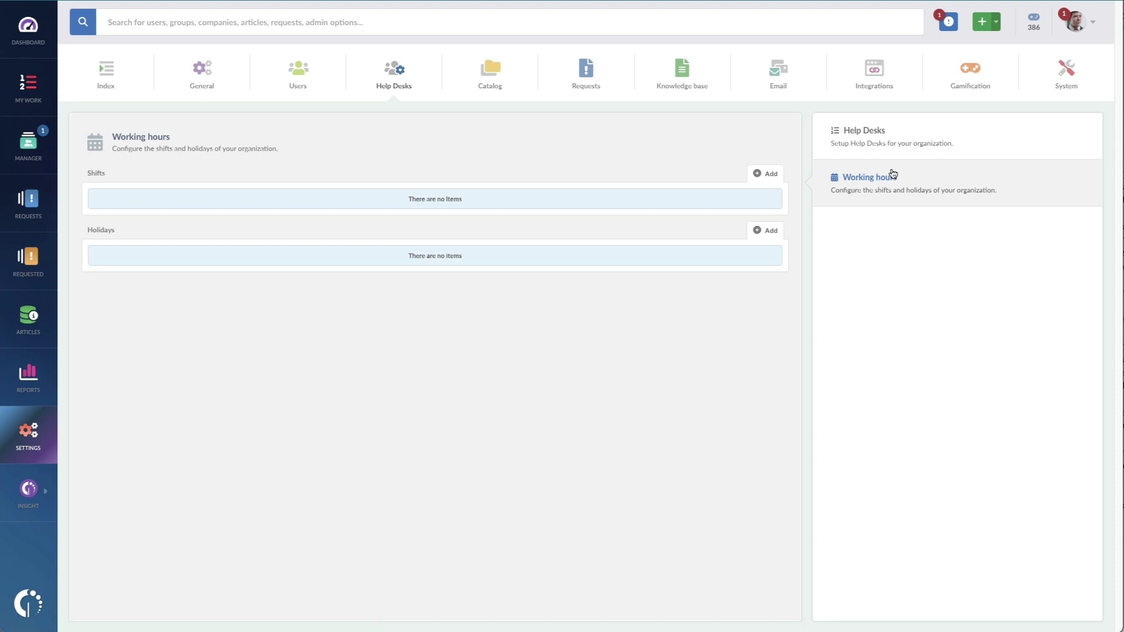
left_click(897, 135)
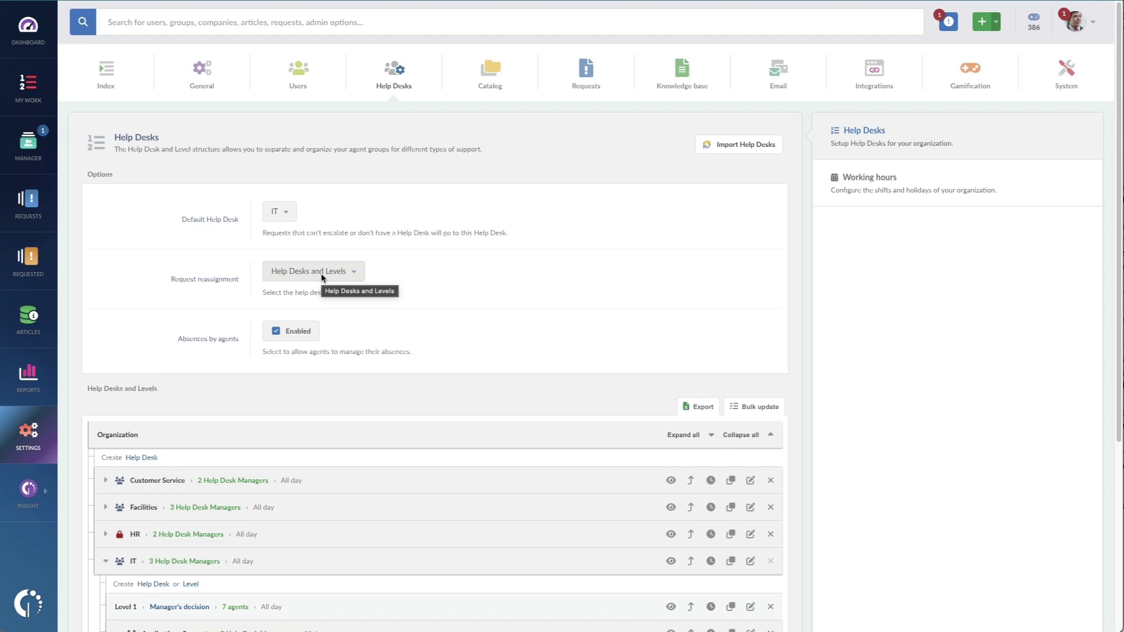
left_click(918, 191)
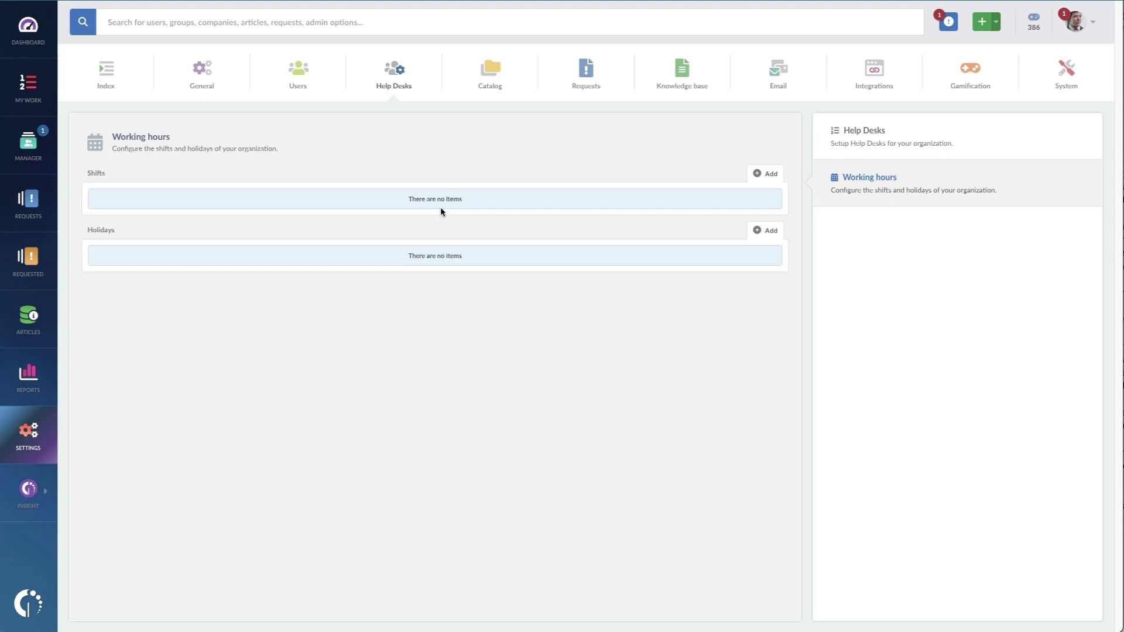
left_click(466, 72)
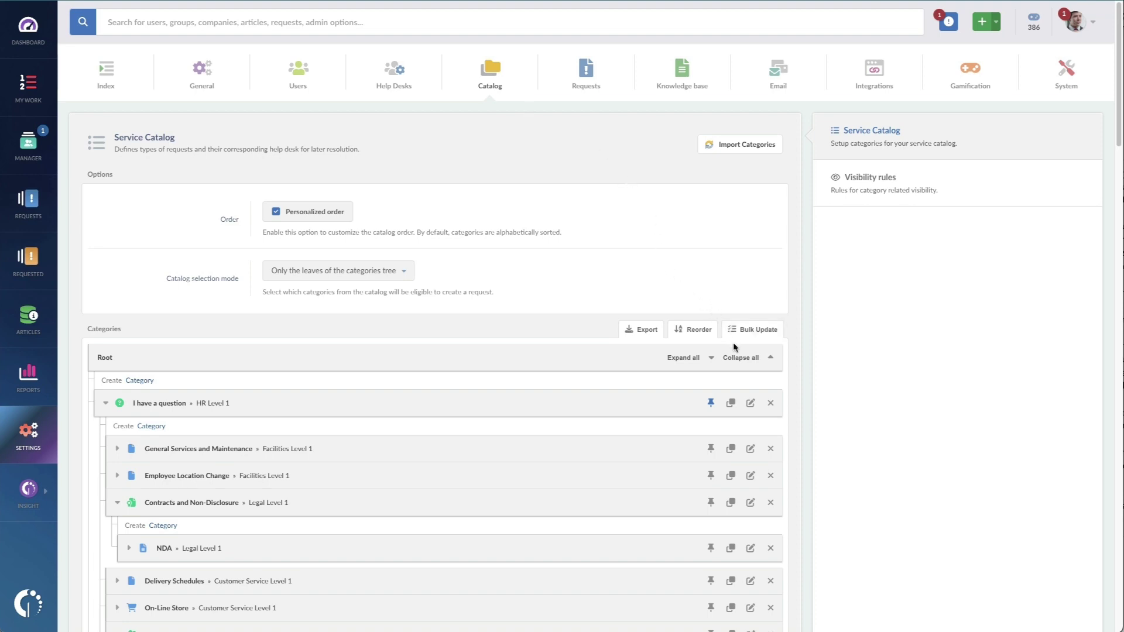
Edit the General Services and Maintenance category and browse its icon sets without picking one
left_click(740, 358)
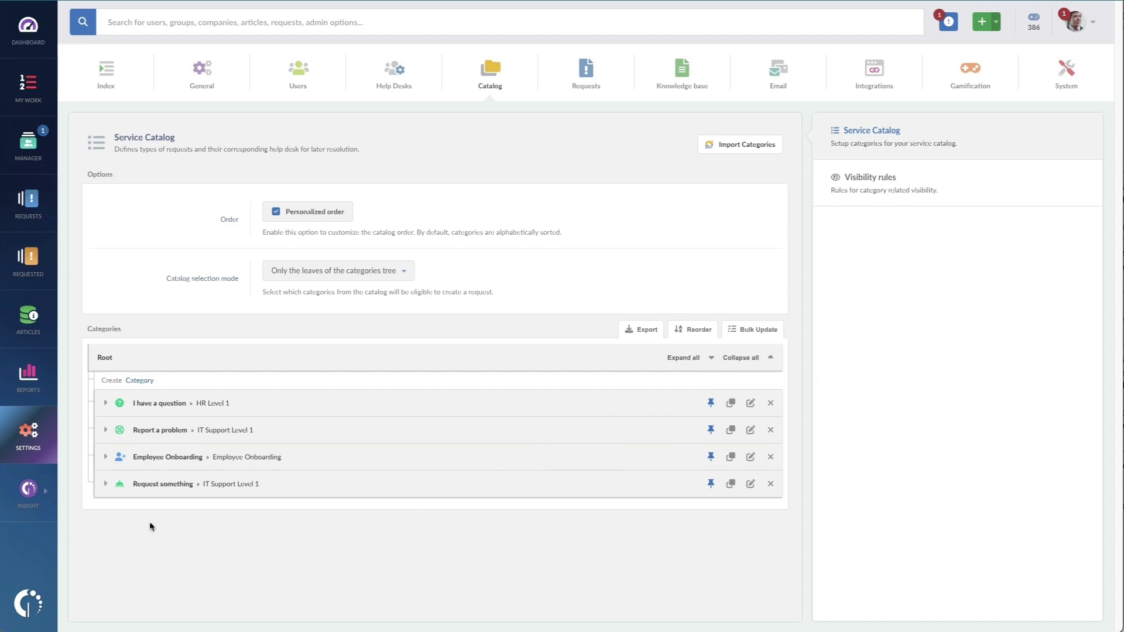
left_click(107, 404)
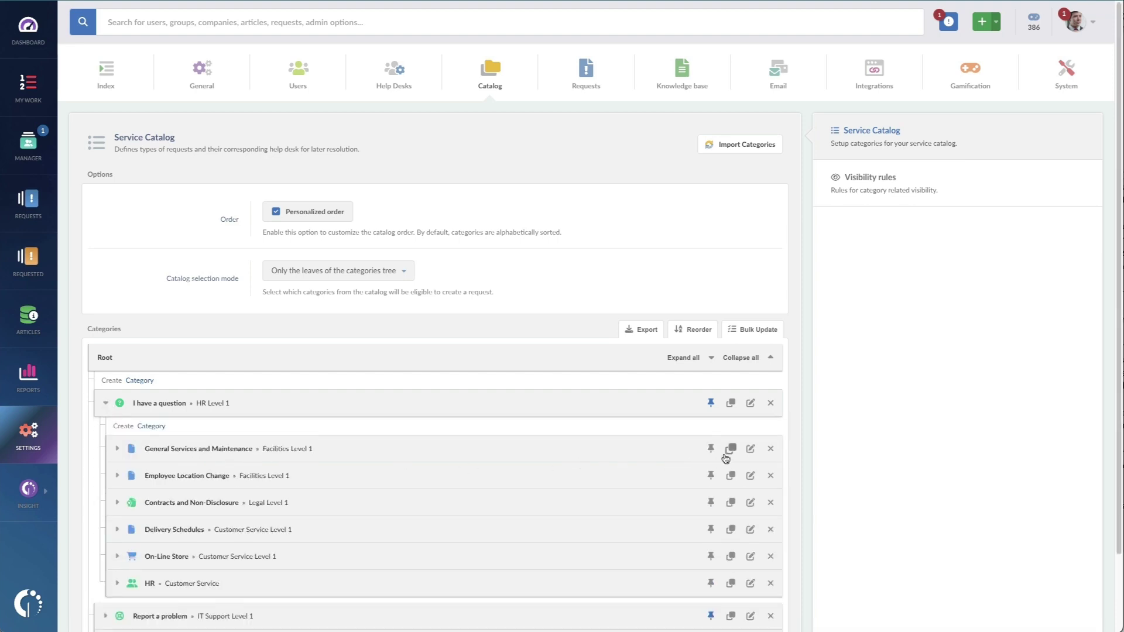
left_click(749, 449)
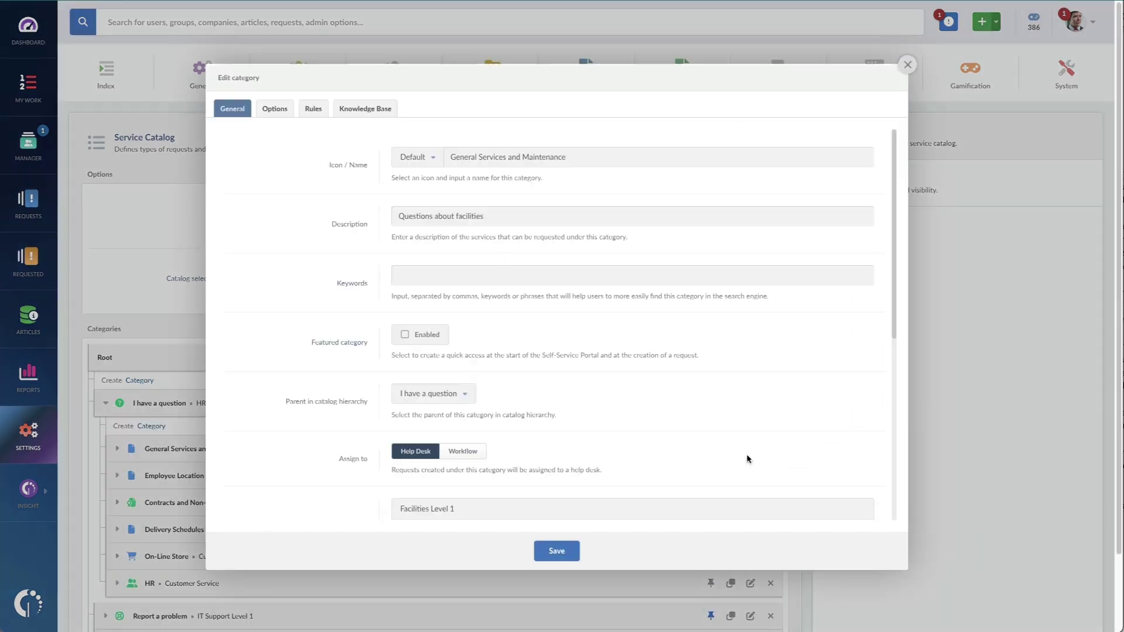
left_click(432, 158)
scroll(448, 255, "down", 1)
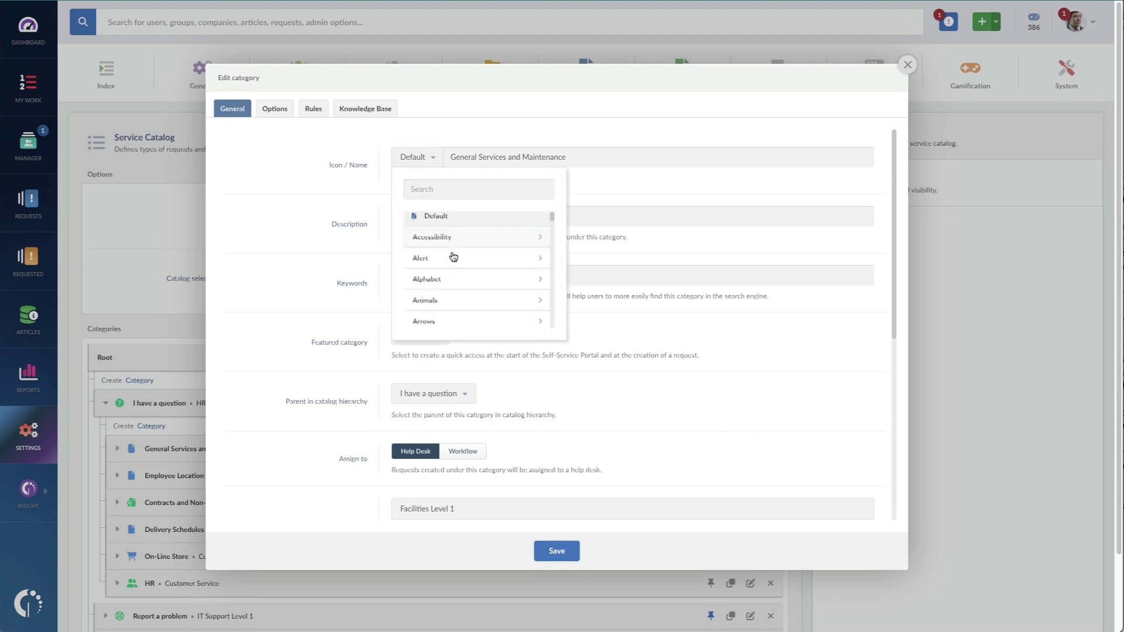
left_click(453, 293)
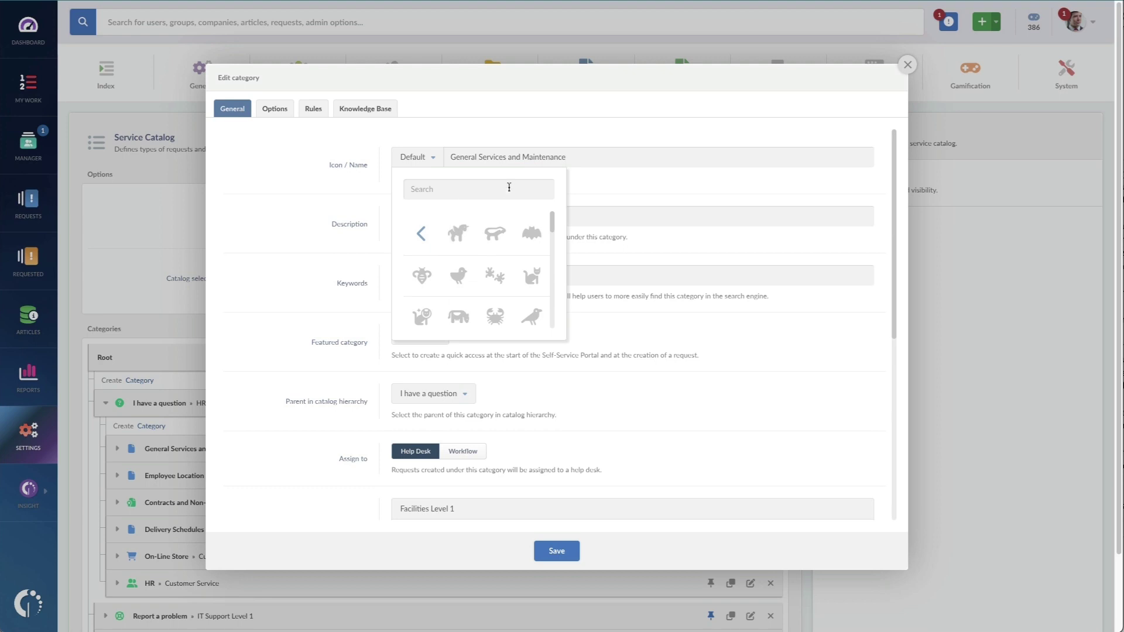
left_click(541, 158)
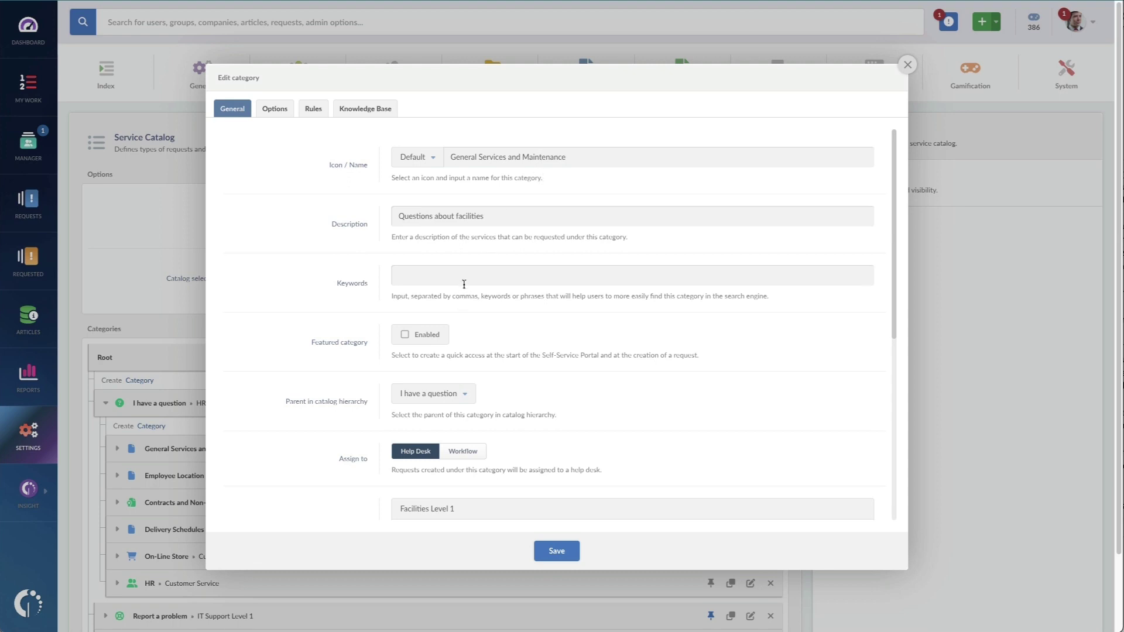
scroll(457, 340, "down", 1)
scroll(457, 342, "down", 3)
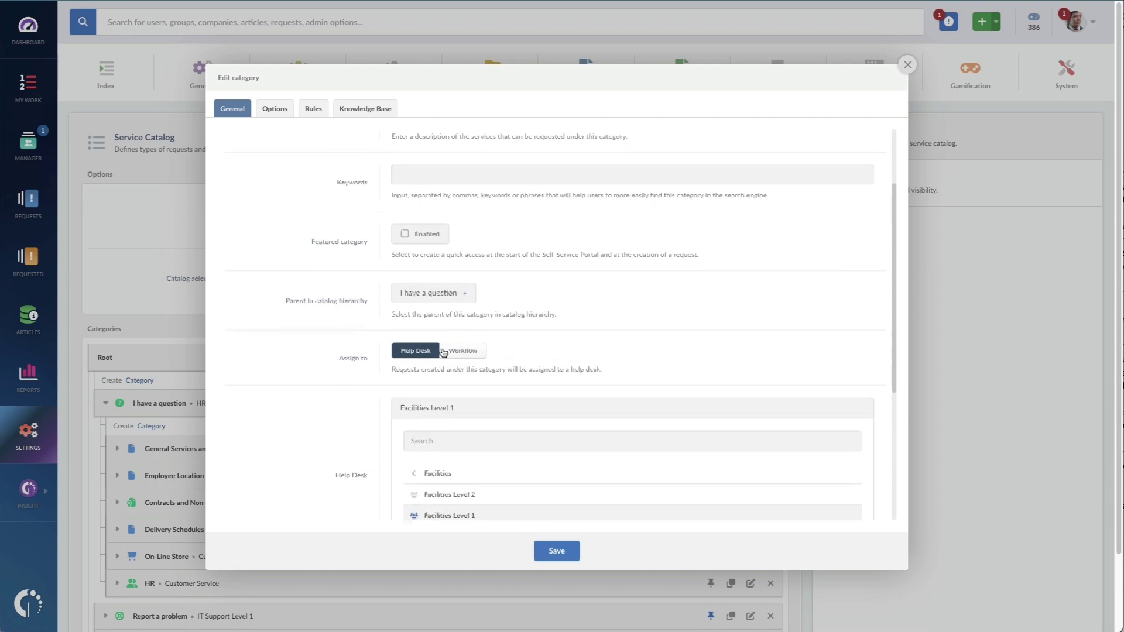
scroll(352, 377, "down", 3)
scroll(352, 376, "down", 2)
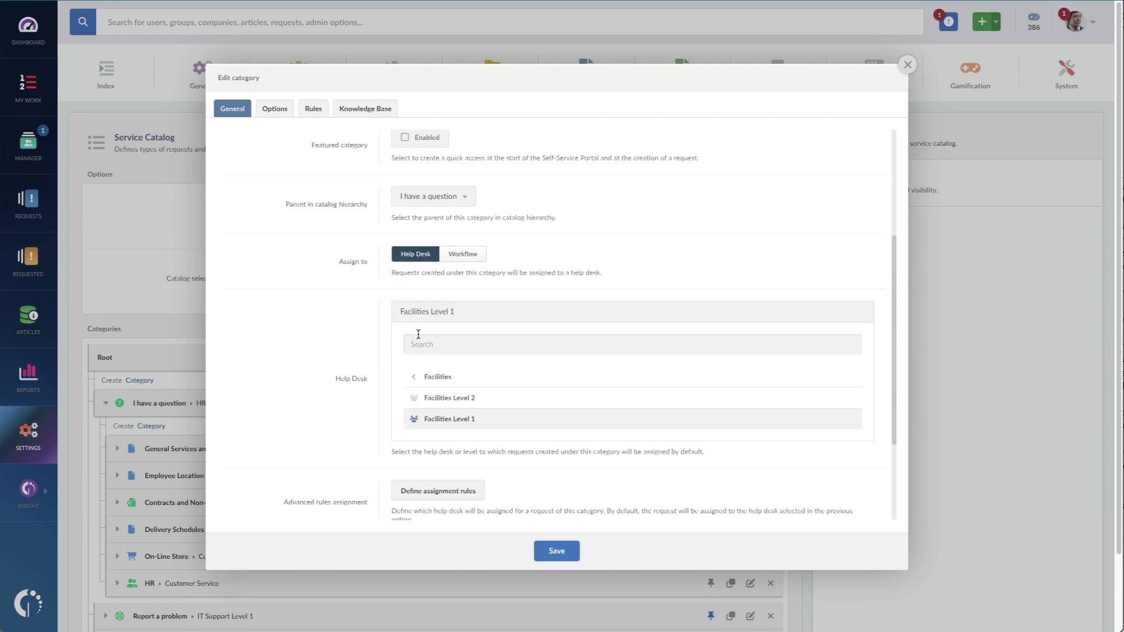
scroll(416, 334, "down", 1)
scroll(402, 324, "down", 2)
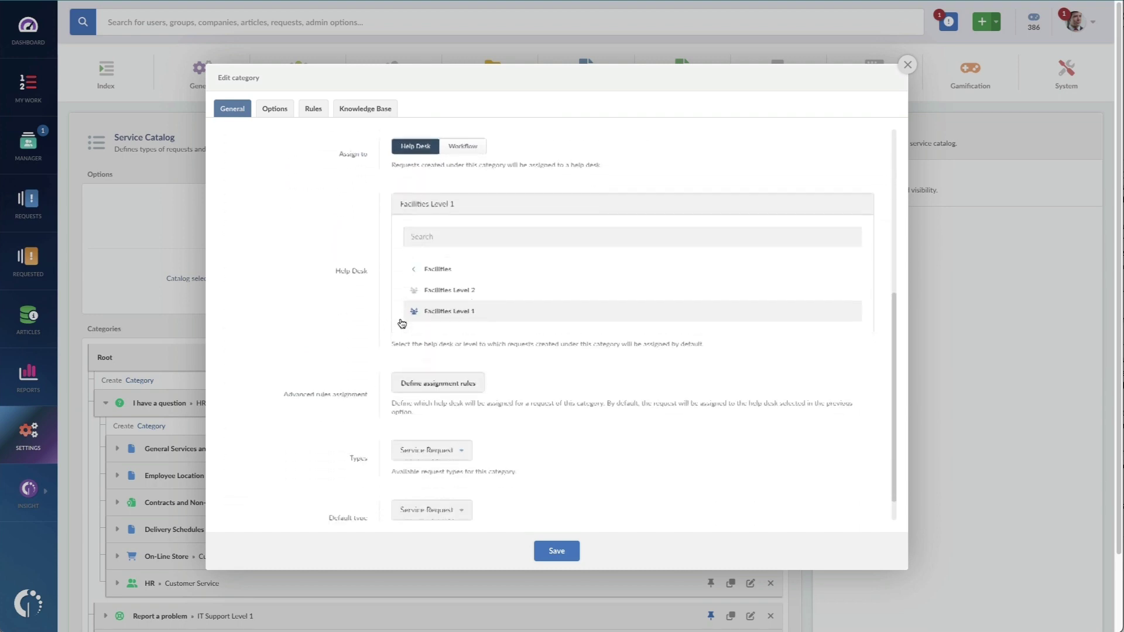
scroll(402, 325, "down", 2)
scroll(402, 324, "down", 2)
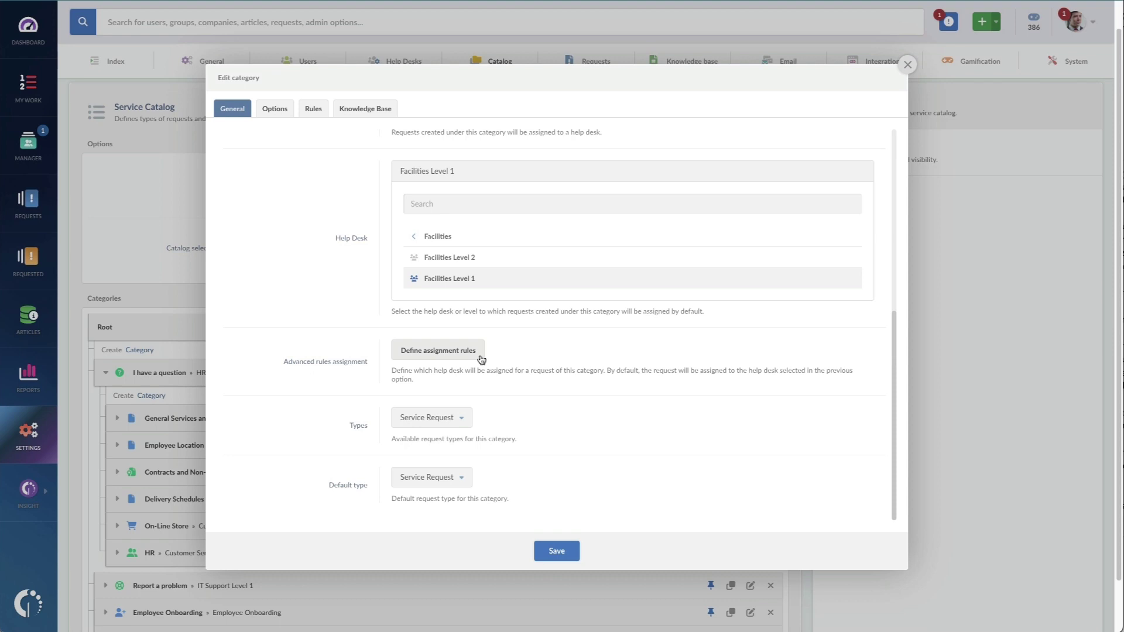
Review the category's additional options, assignment rules and knowledge base, then show Visibility rules
left_click(274, 108)
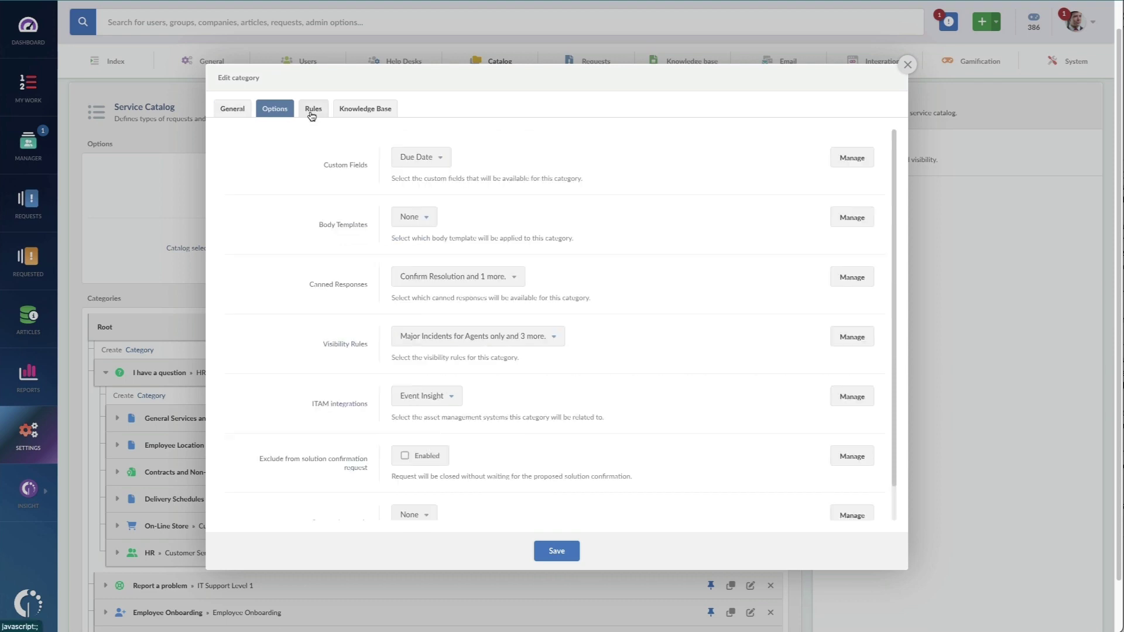
left_click(313, 107)
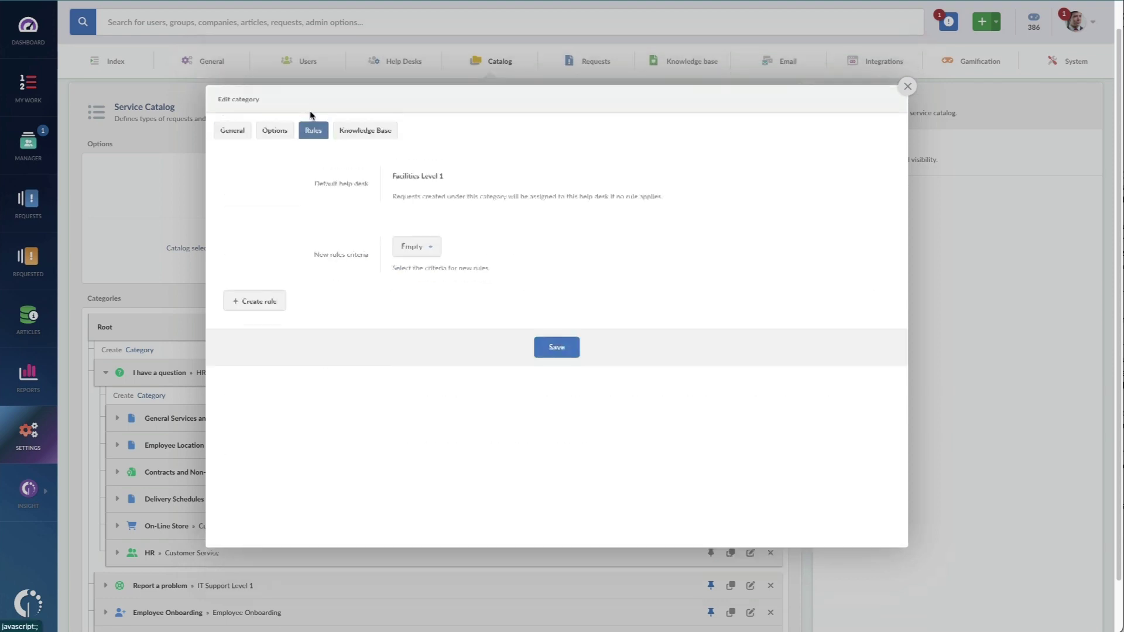
left_click(365, 220)
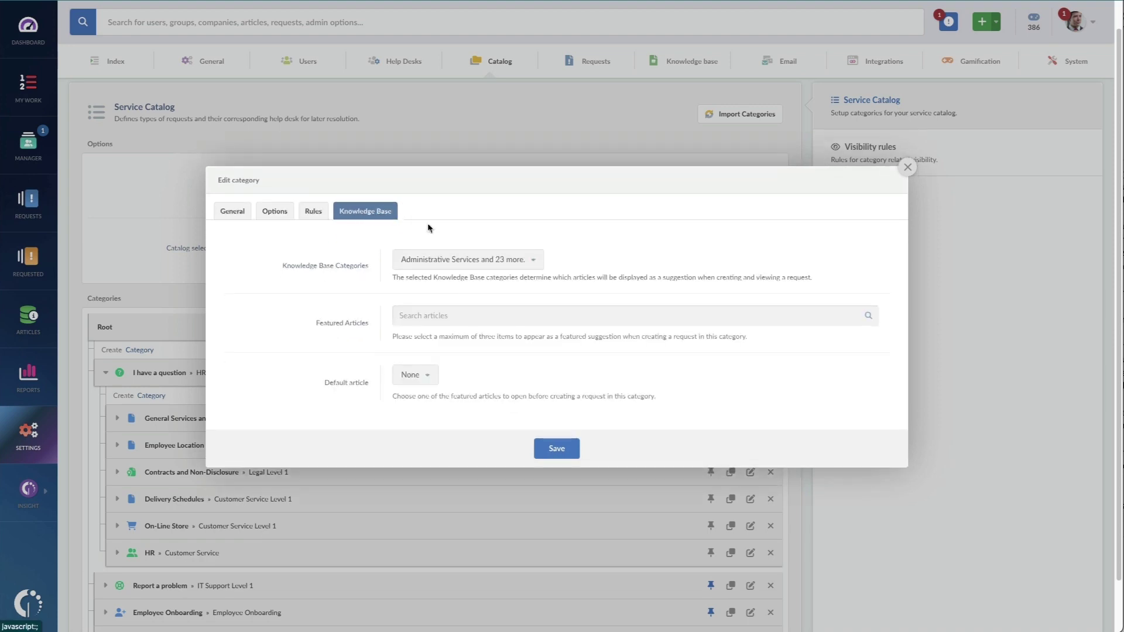
left_click(908, 167)
left_click(869, 146)
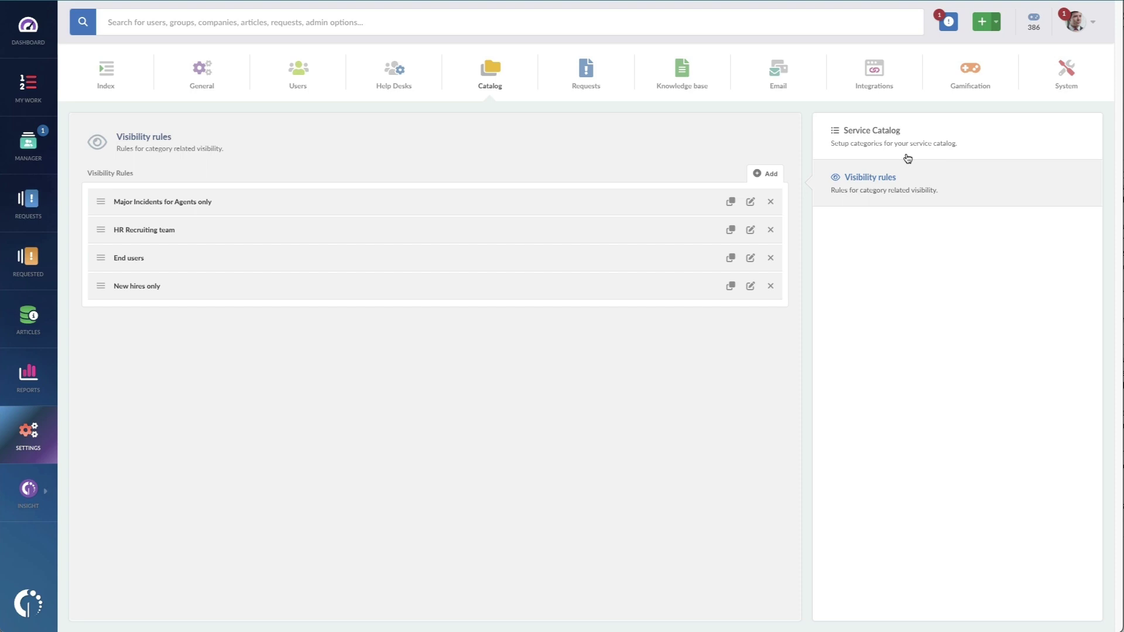
Review Requests customizations and Time Tracking, then show the Automations list
left_click(604, 83)
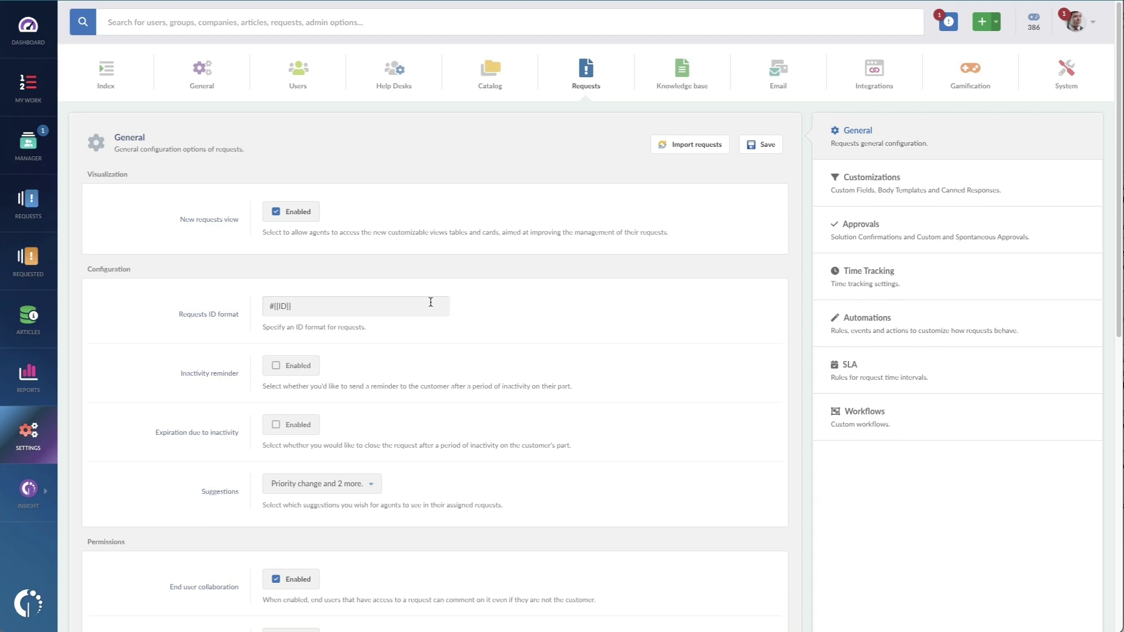
scroll(449, 323, "down", 1)
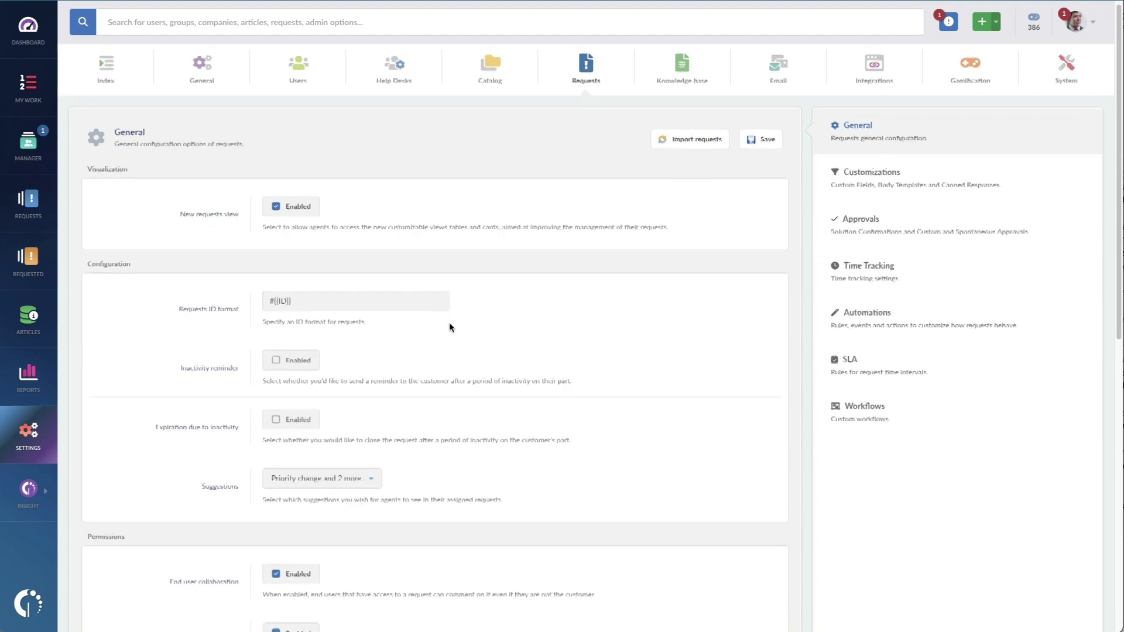
scroll(448, 327, "down", 3)
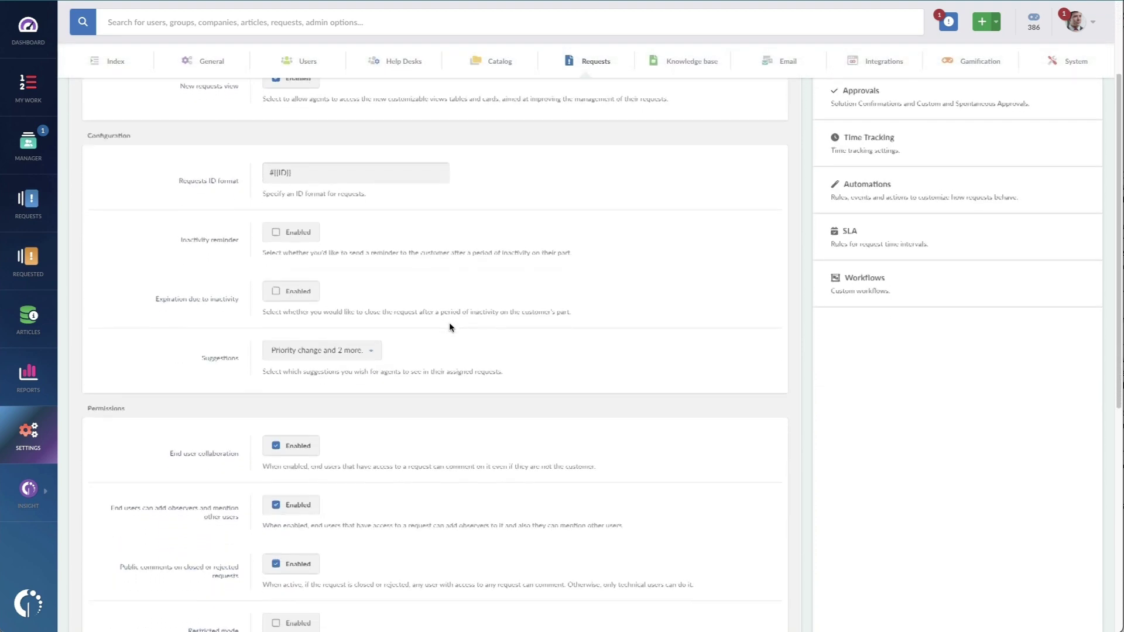
scroll(449, 327, "down", 2)
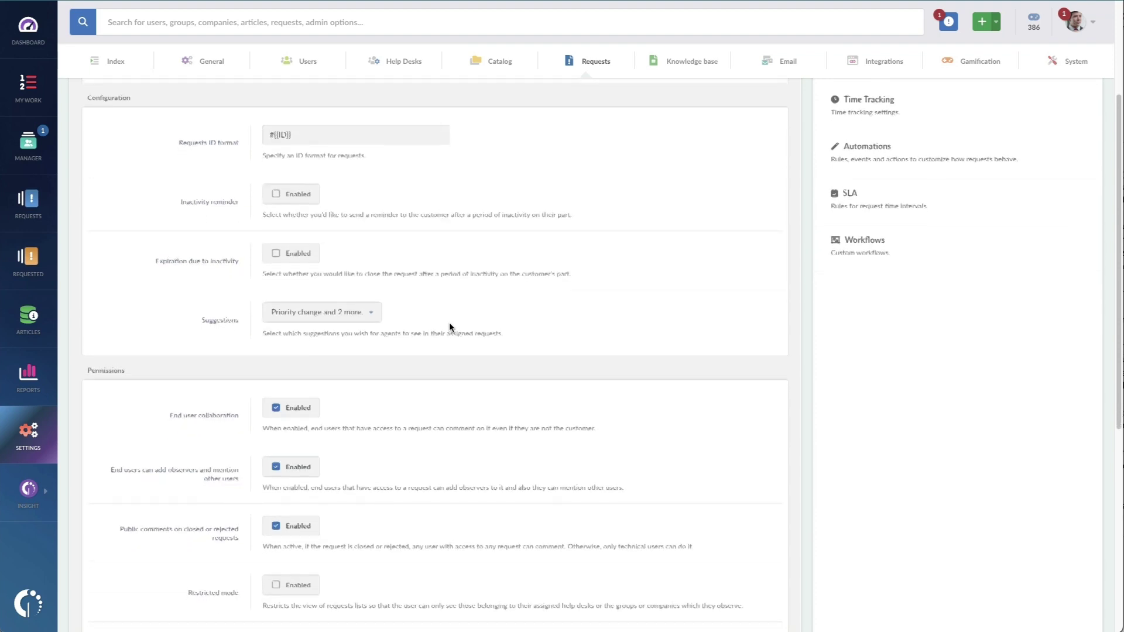
scroll(449, 327, "down", 5)
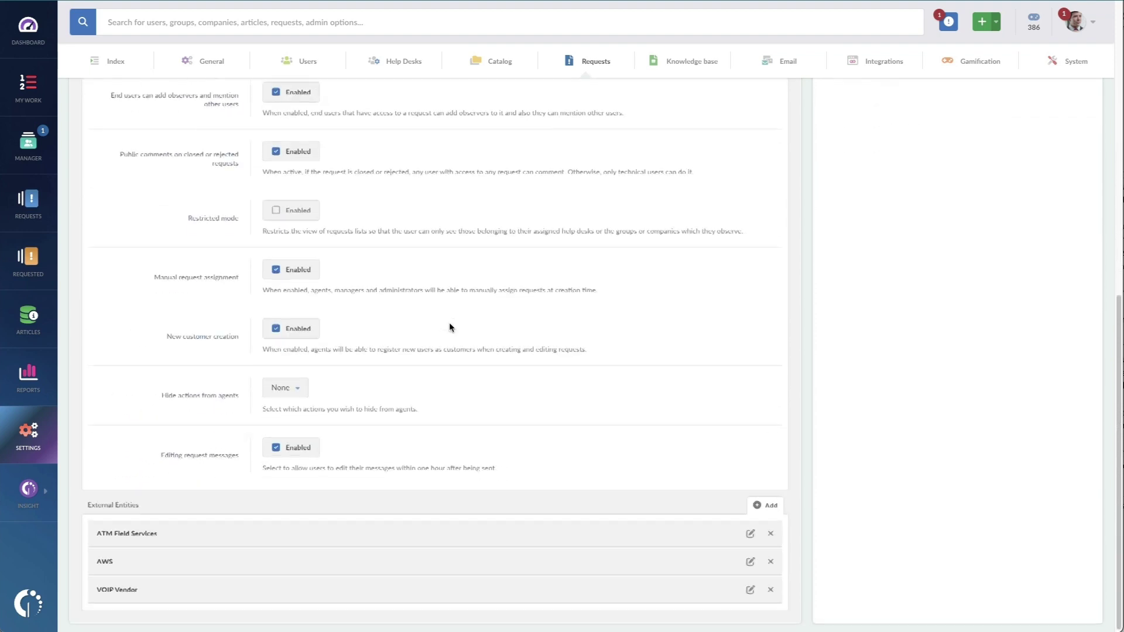
scroll(449, 323, "up", 2)
scroll(449, 330, "up", 10)
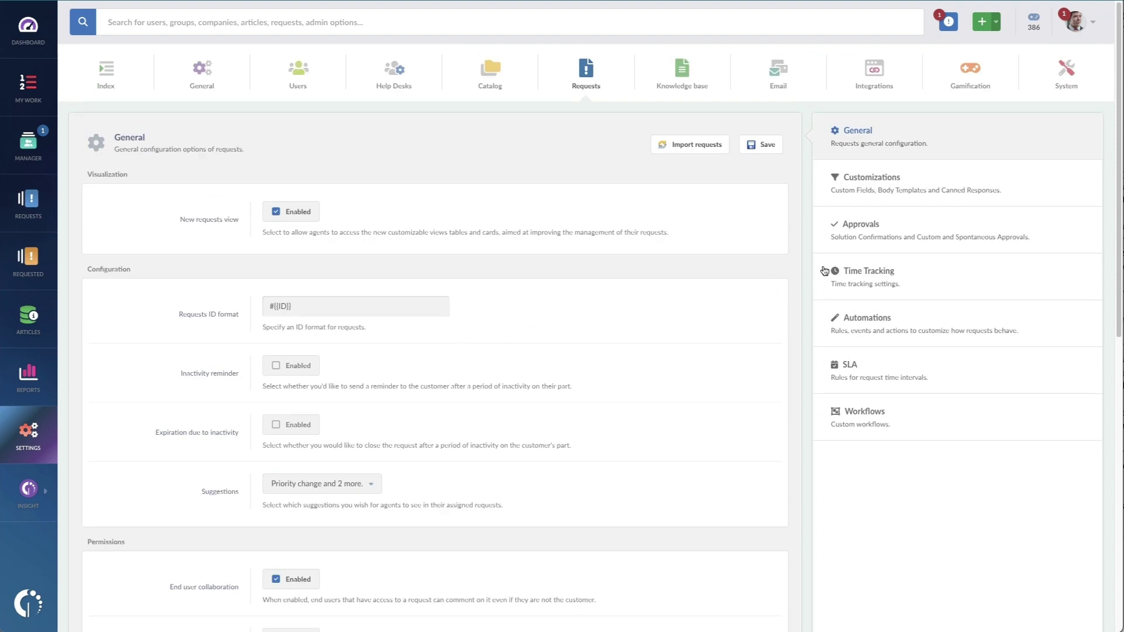
left_click(914, 201)
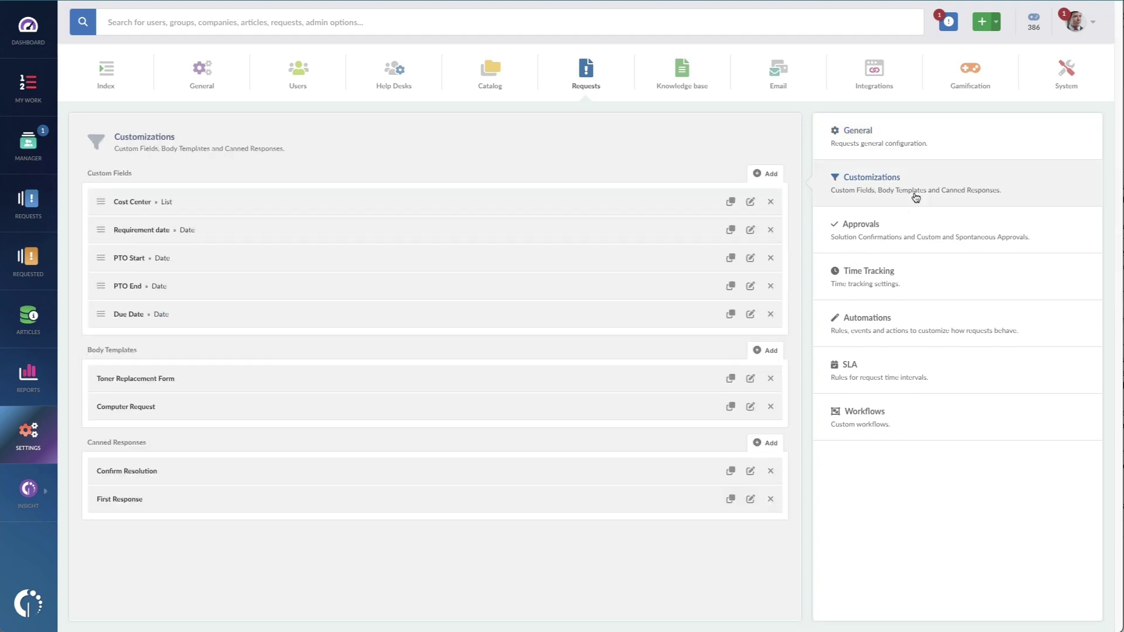
left_click(901, 272)
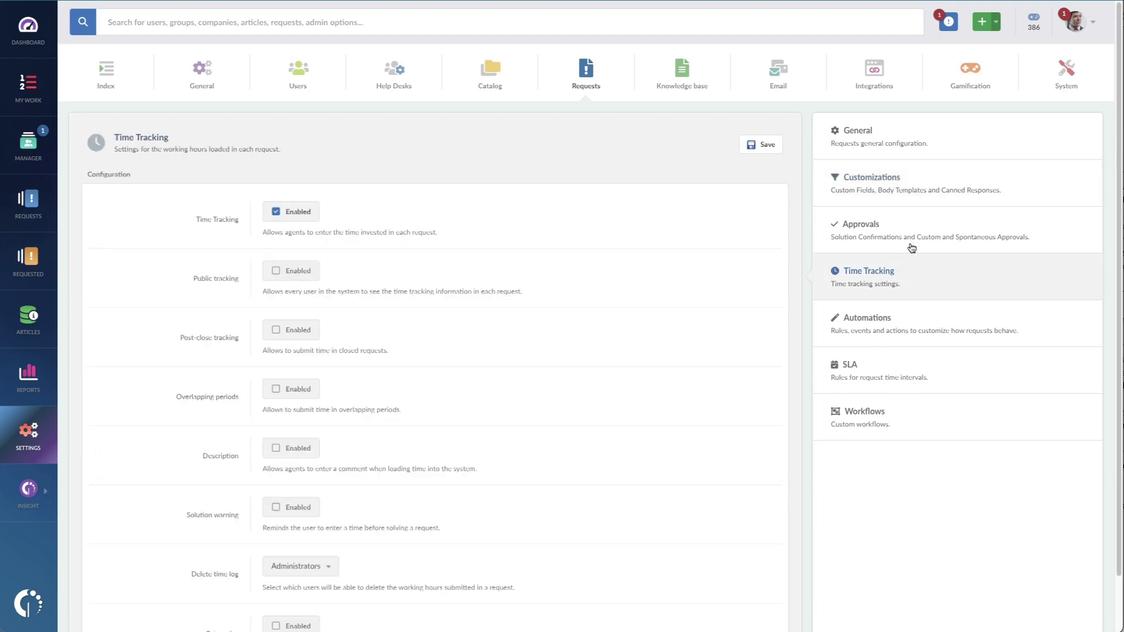
left_click(909, 331)
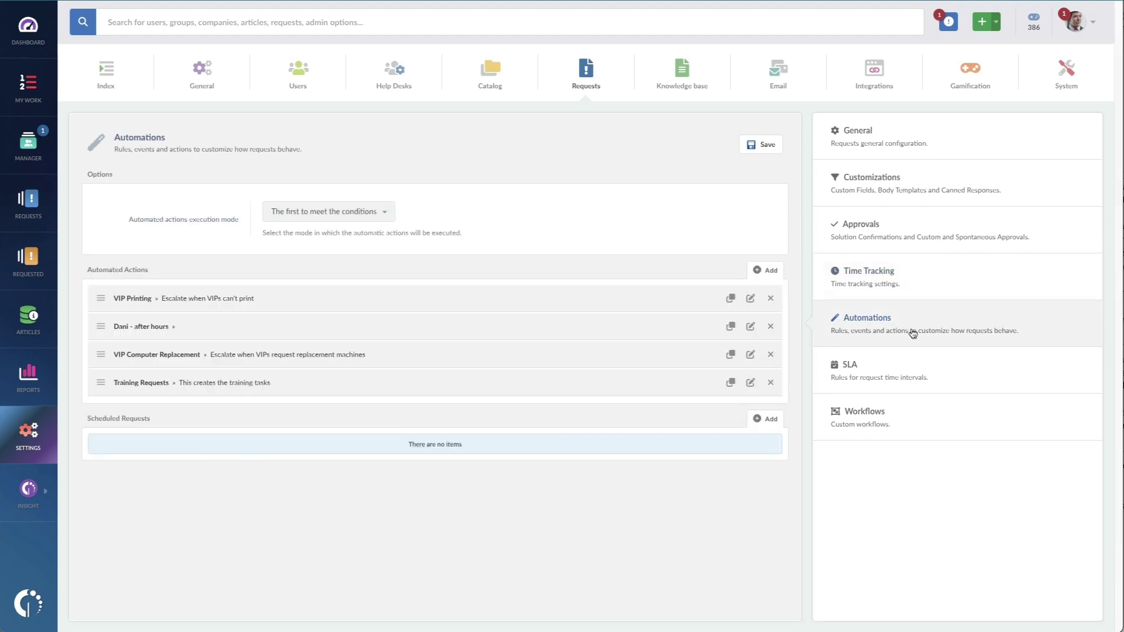
Edit the VIP Printing automation to review its conditions and actions
left_click(750, 299)
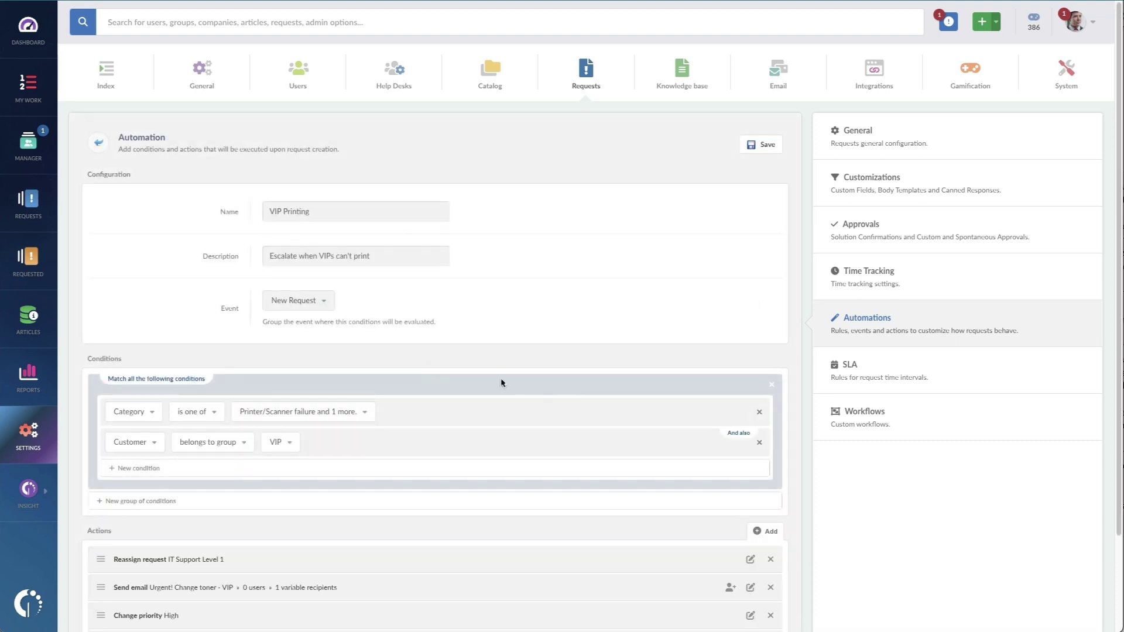
scroll(500, 376, "down", 3)
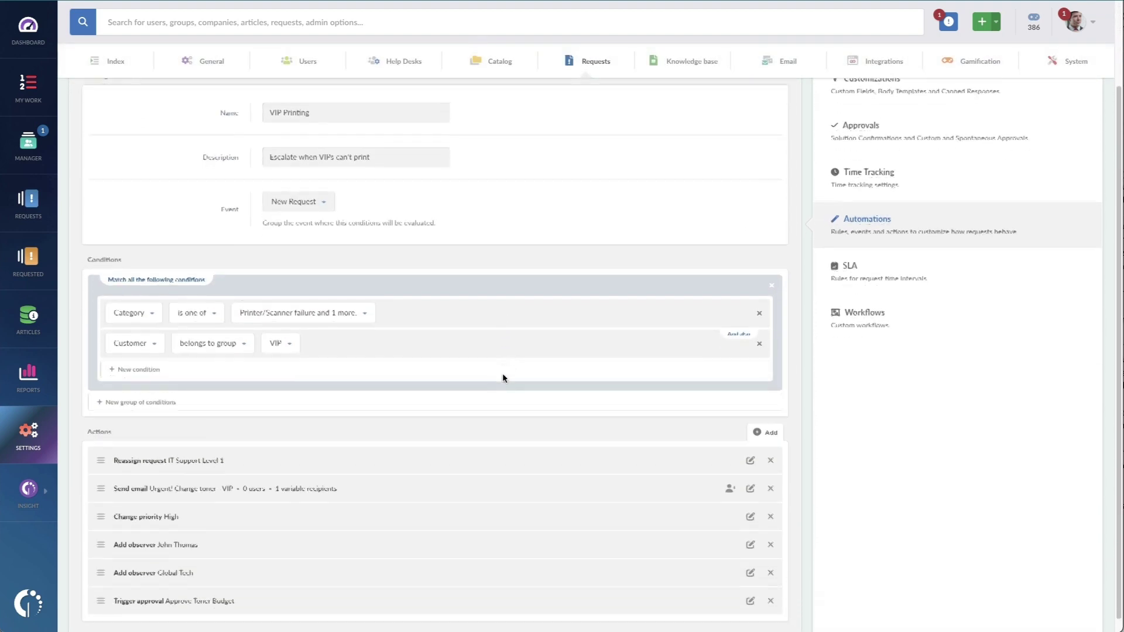
scroll(502, 377, "down", 1)
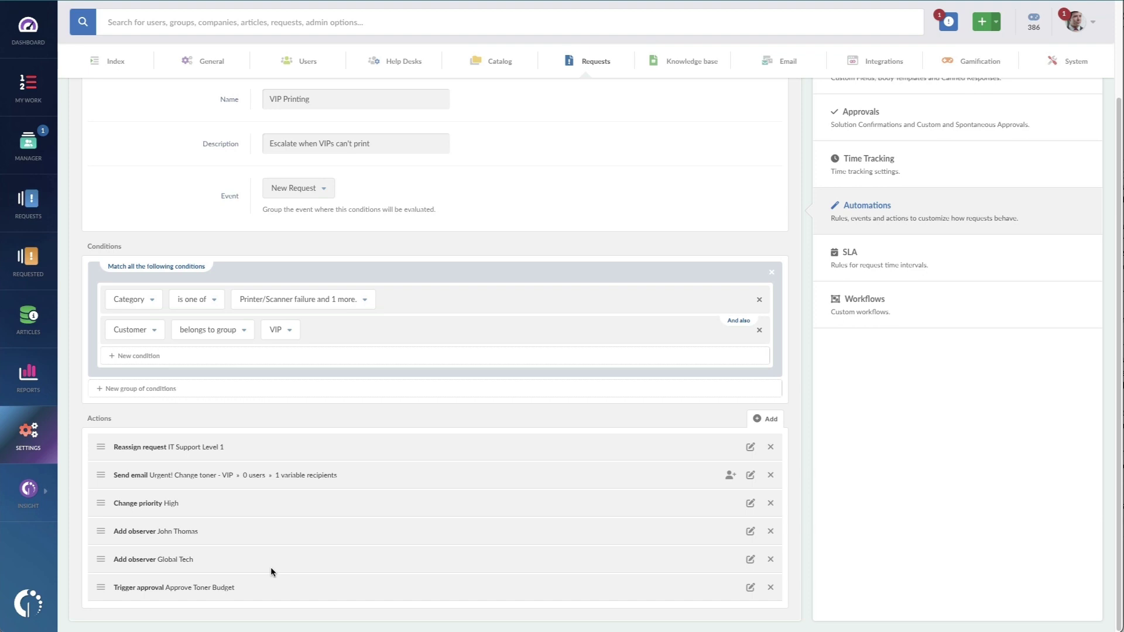
Review SLA rules and custom Workflows, then show the Knowledge Base categories
left_click(945, 268)
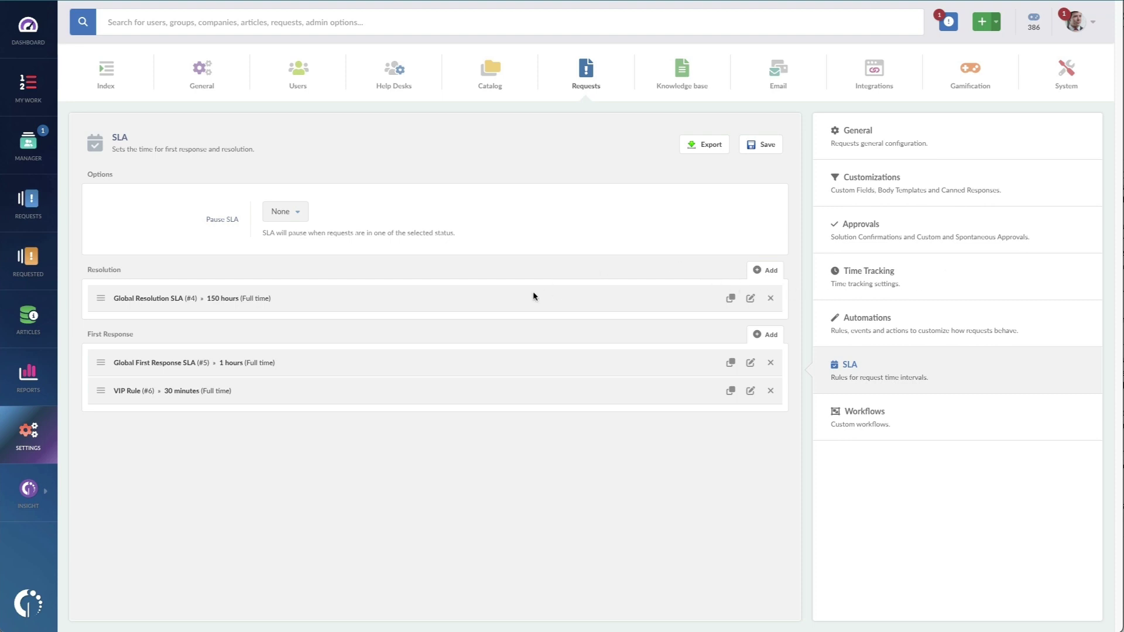
left_click(882, 422)
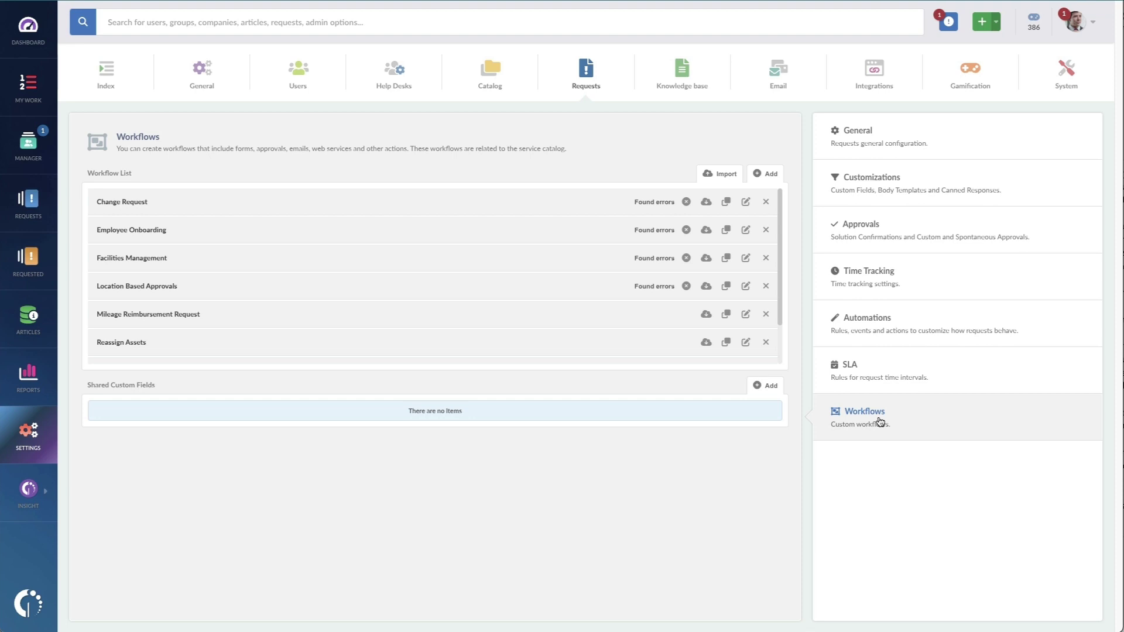
left_click(682, 74)
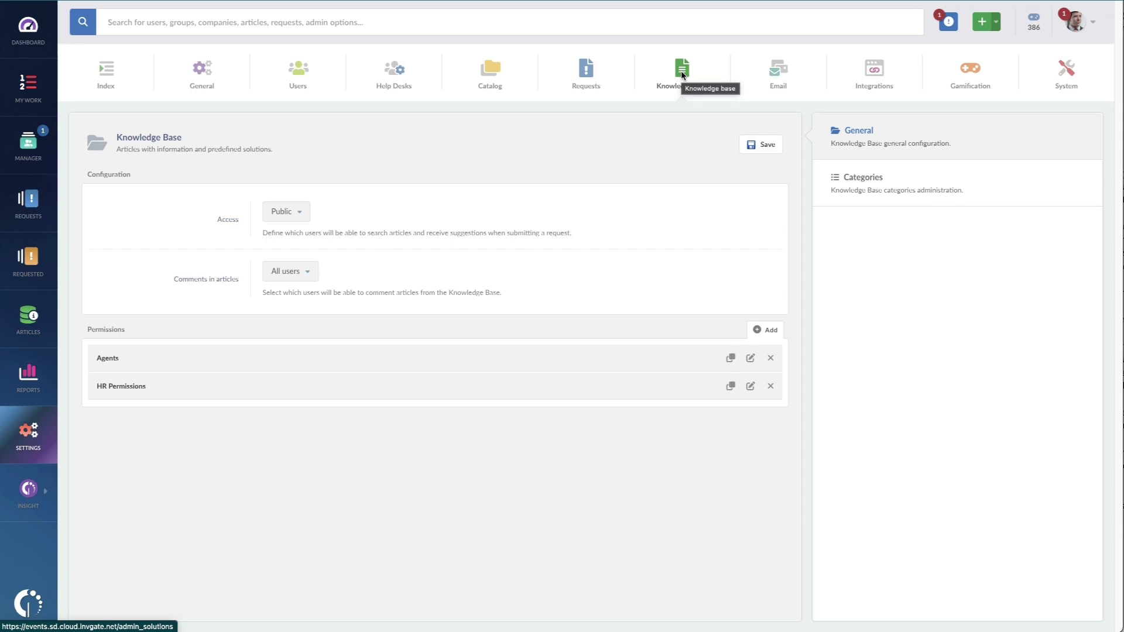
left_click(951, 196)
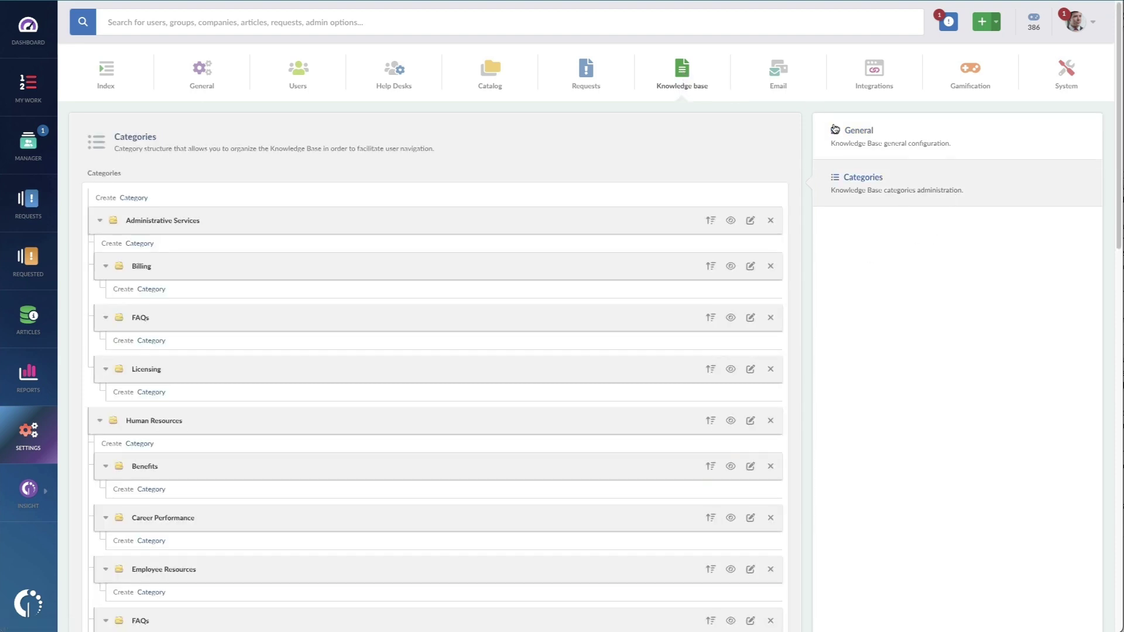
Review Incoming Email settings, then show the Email notification templates
left_click(782, 80)
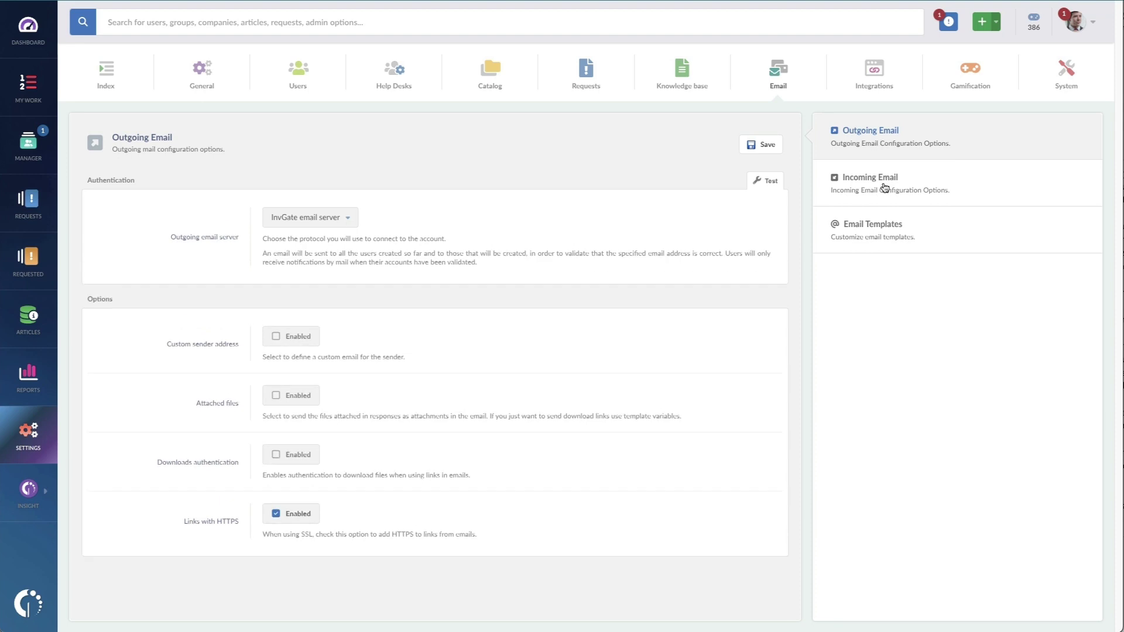
left_click(885, 188)
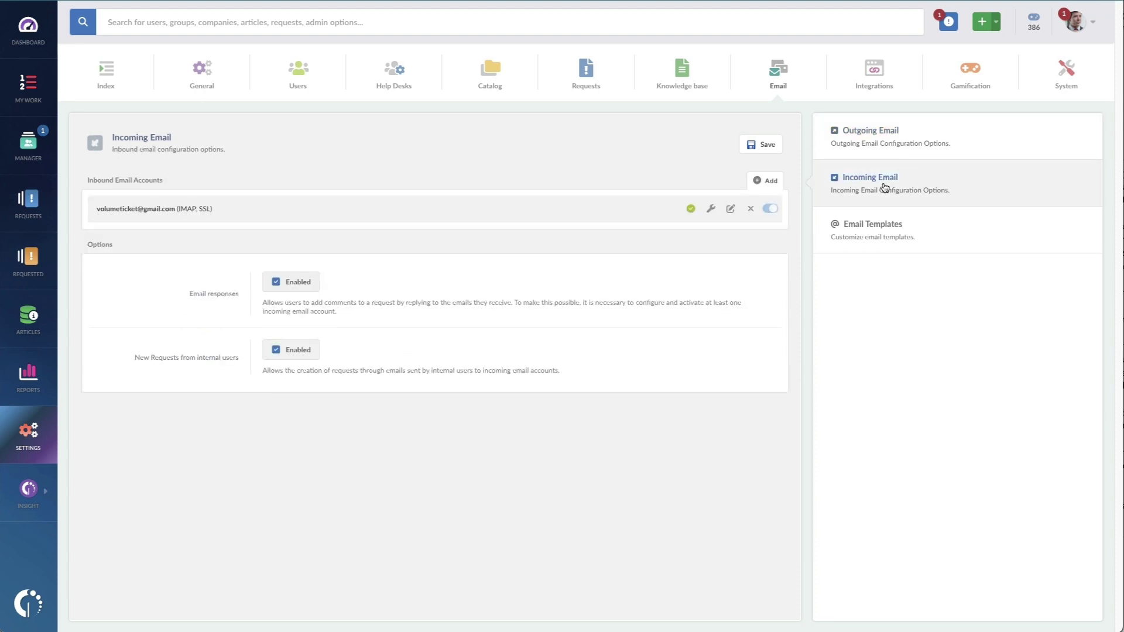
left_click(885, 235)
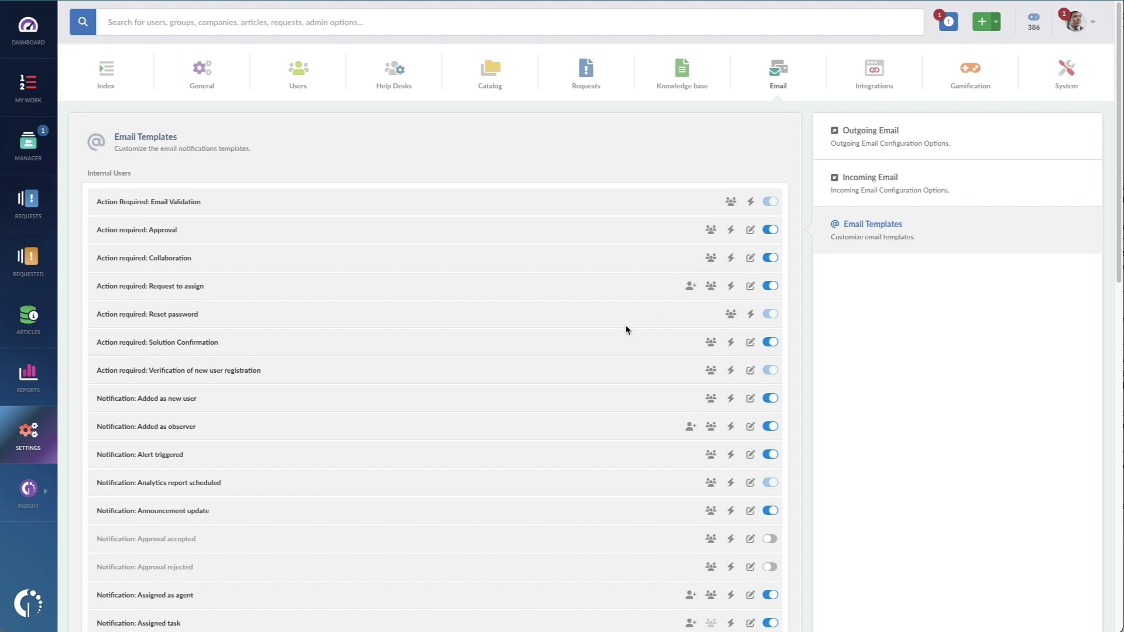
scroll(625, 330, "down", 5)
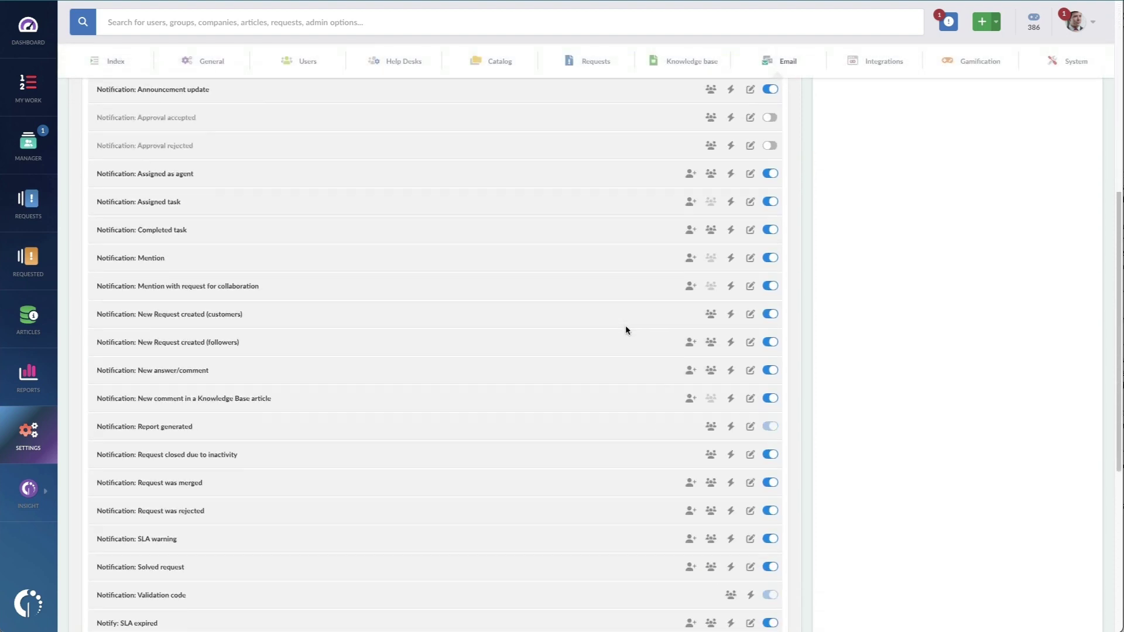
scroll(625, 329, "down", 2)
scroll(625, 329, "down", 3)
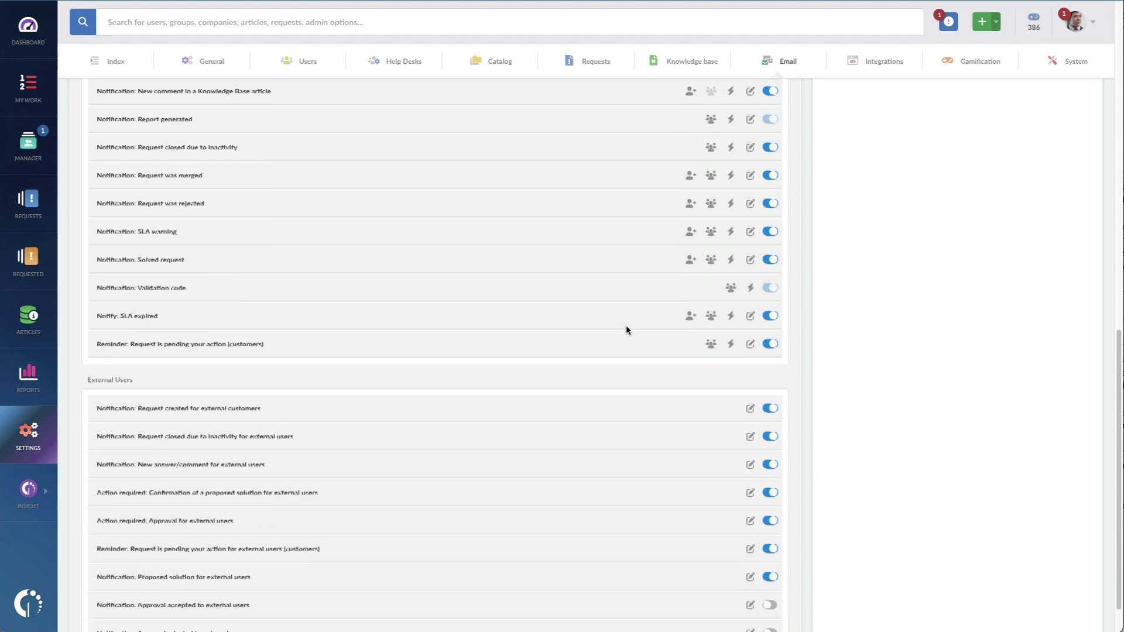
scroll(626, 331, "down", 1)
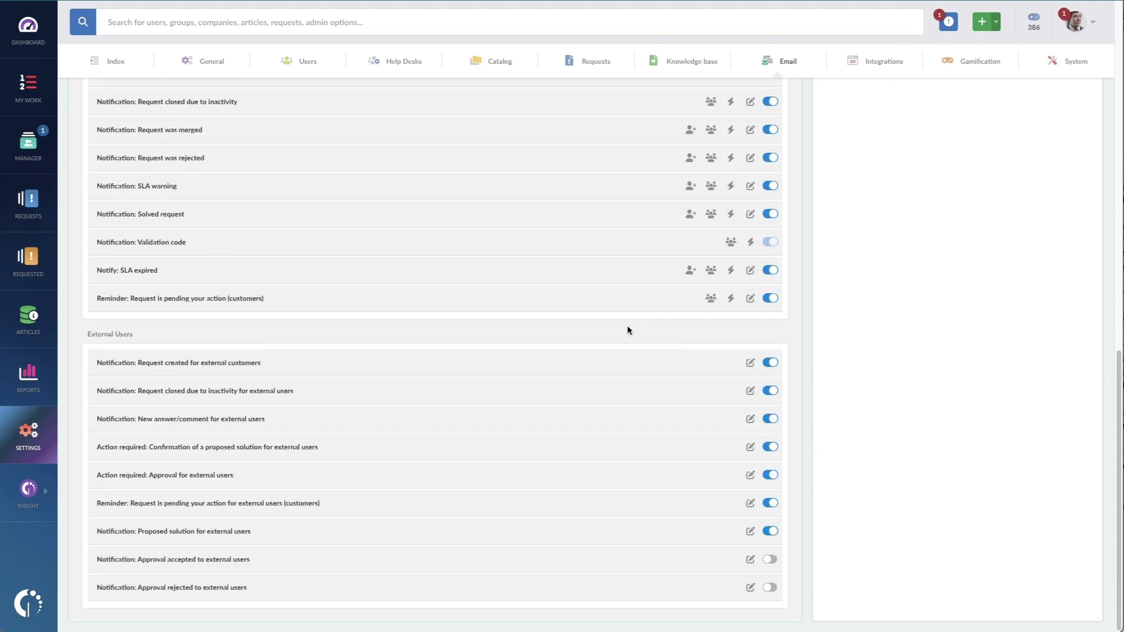
scroll(628, 324, "up", 10)
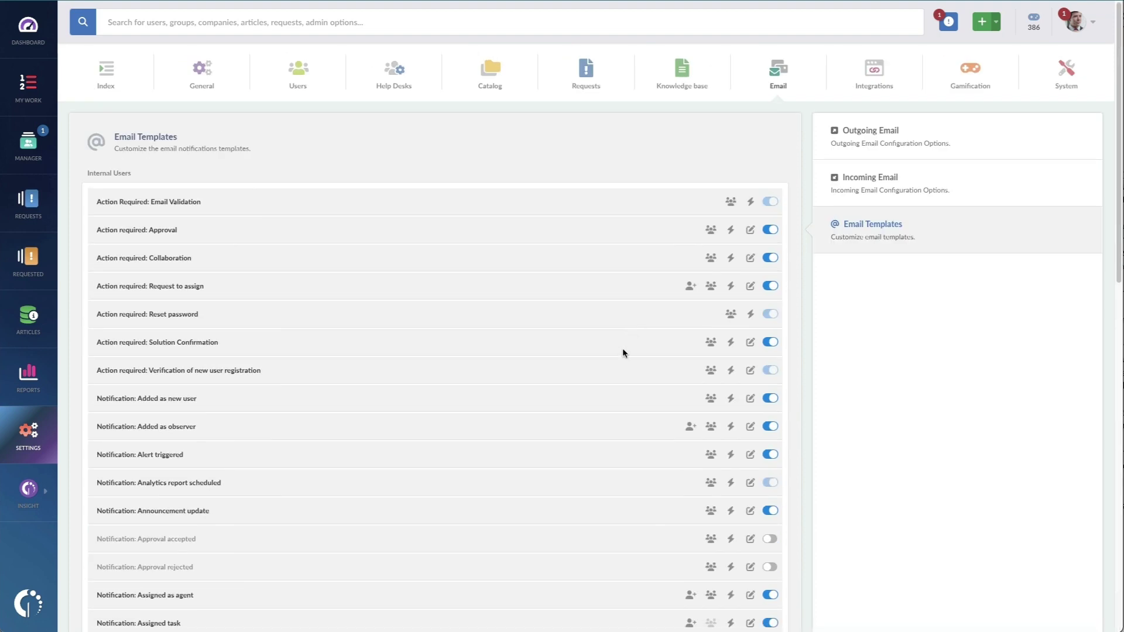
Review Integrations applications and API access, then show the Global credentials
left_click(876, 81)
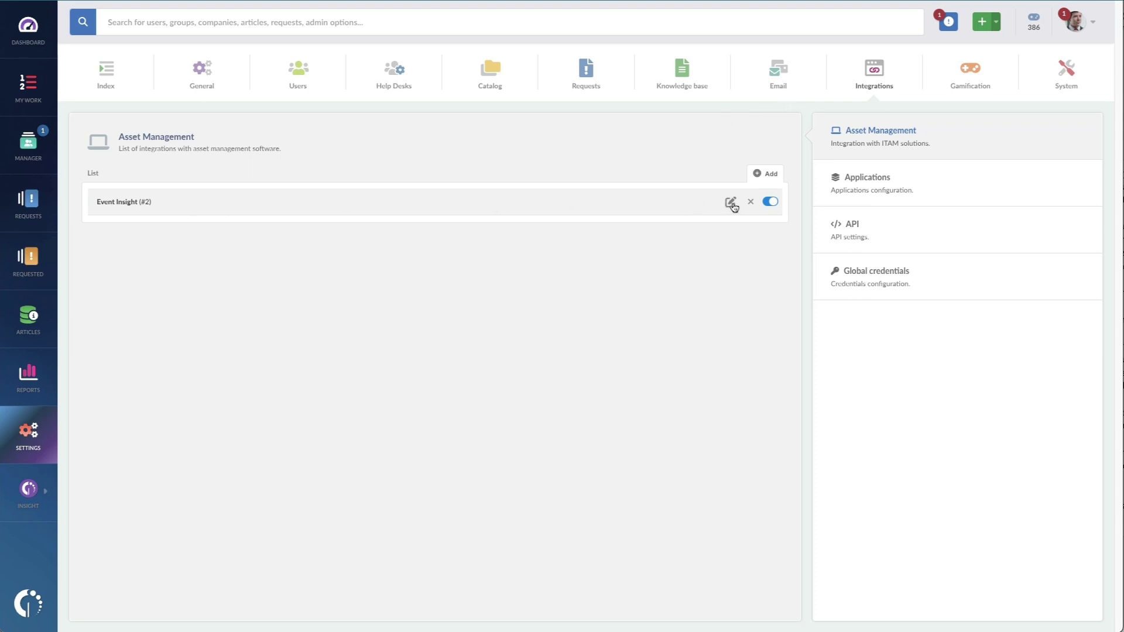
left_click(859, 183)
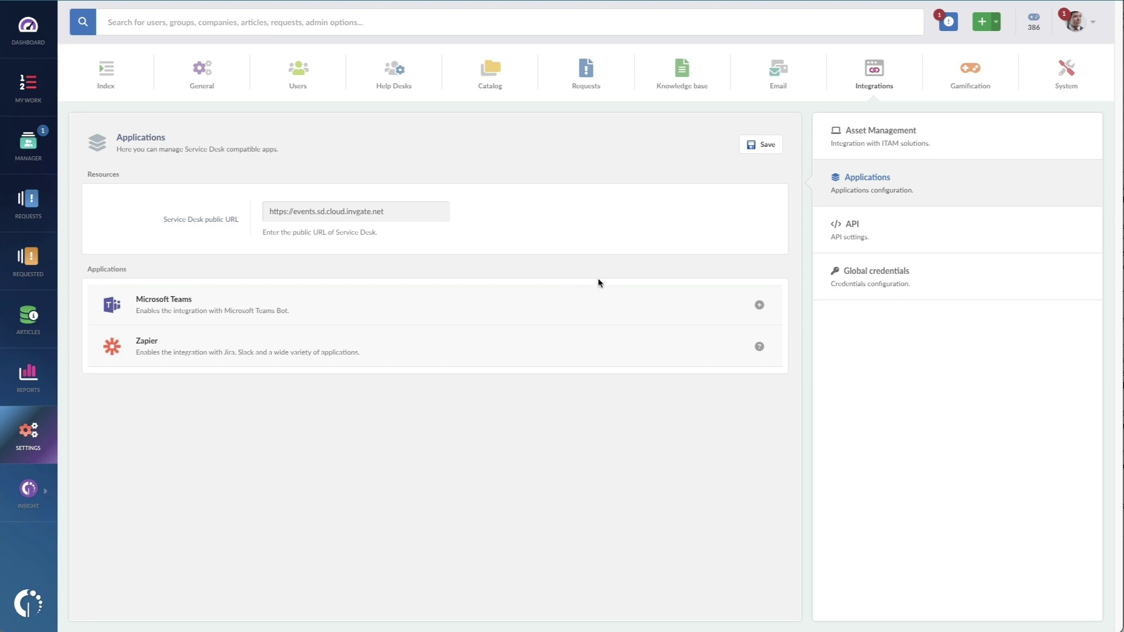
left_click(841, 238)
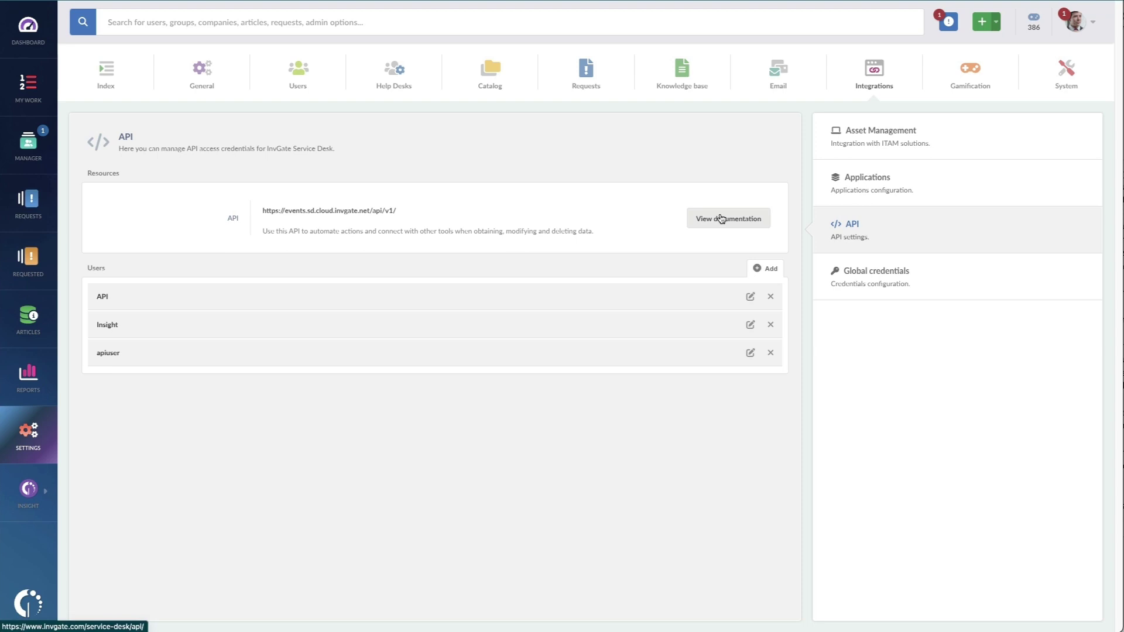
left_click(893, 274)
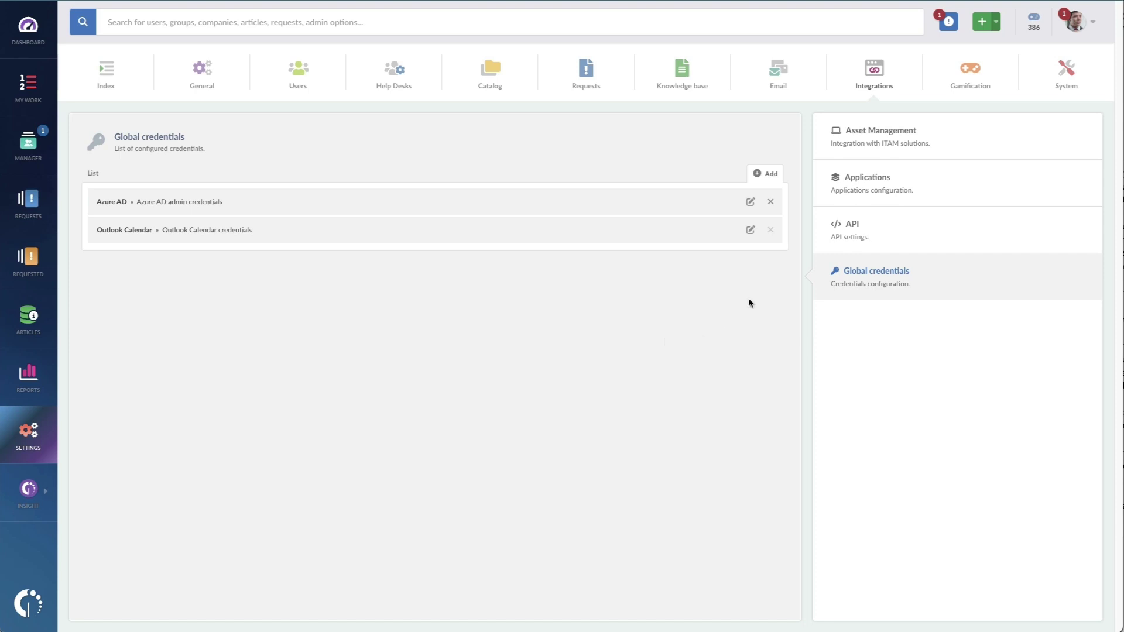
View the Gamification settings, then the System maintenance tasks page
left_click(982, 74)
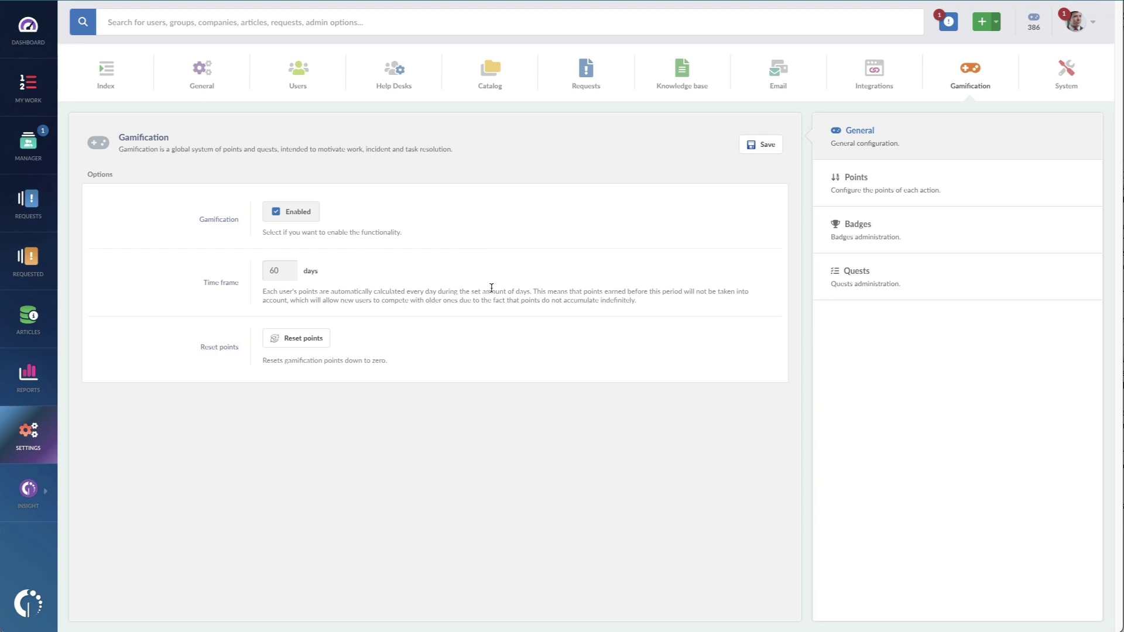
left_click(1067, 75)
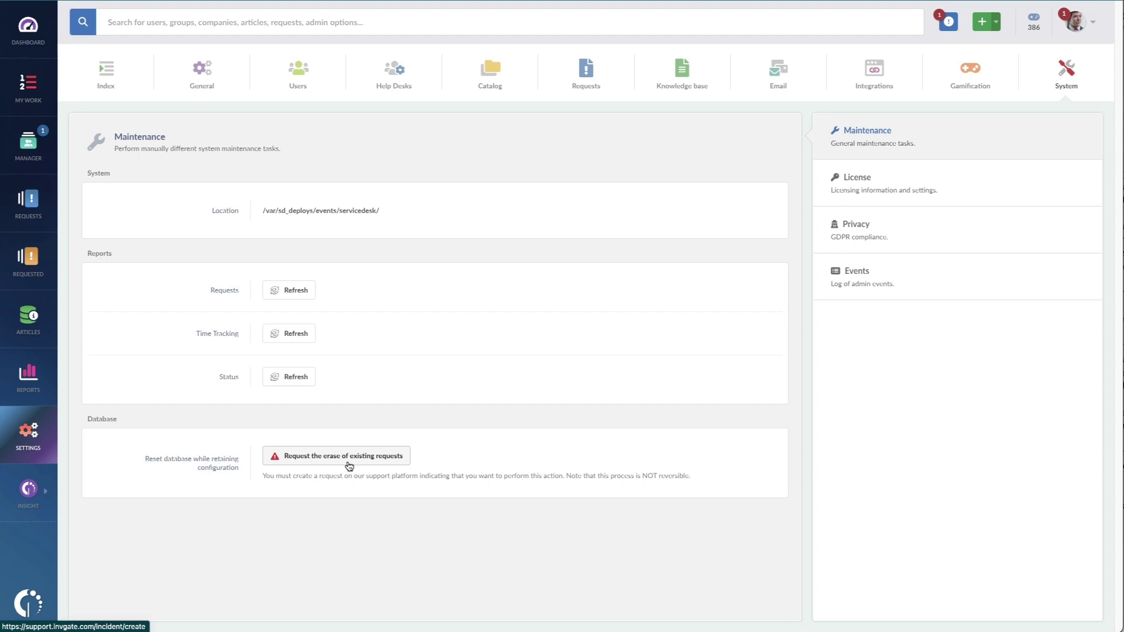
Review License and Privacy details, then show the admin Events log of recent changes
left_click(867, 193)
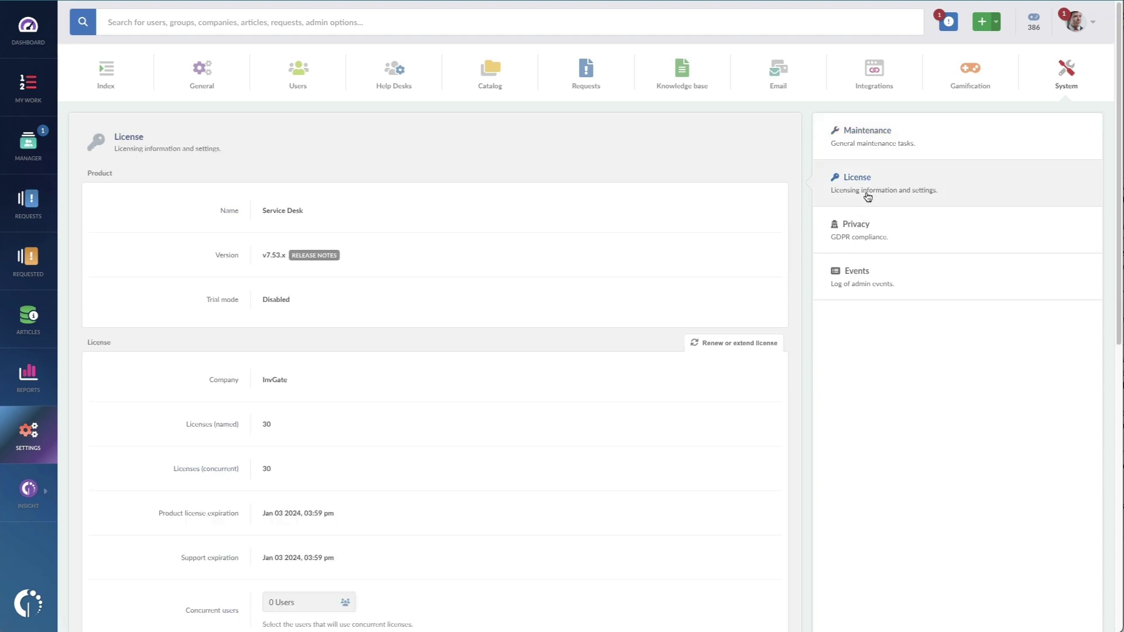
left_click(873, 230)
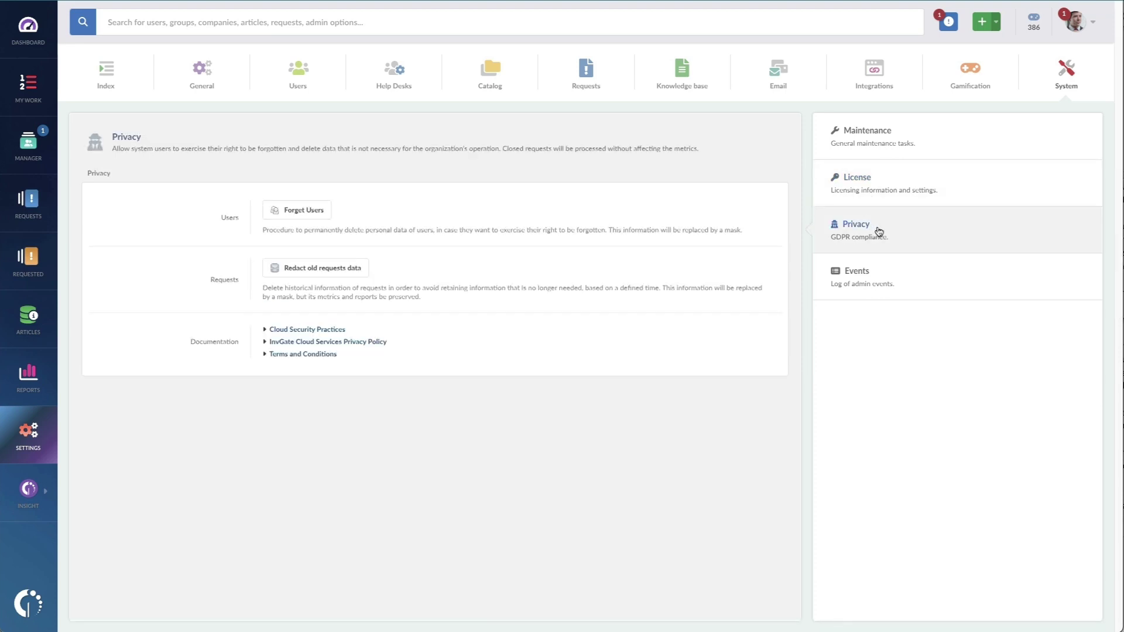
left_click(878, 272)
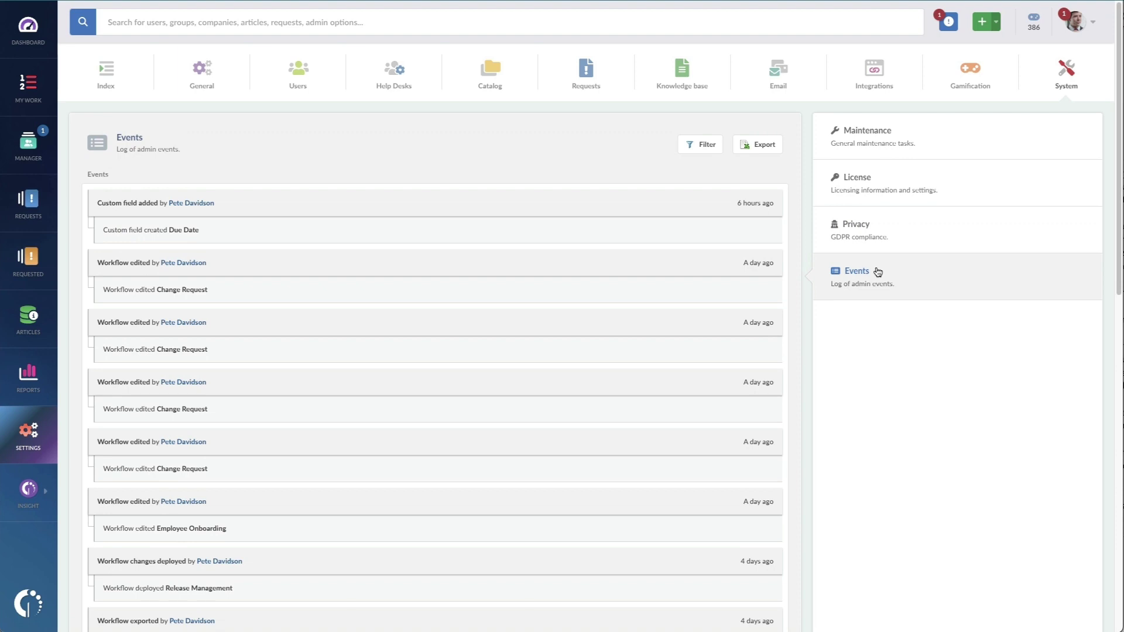